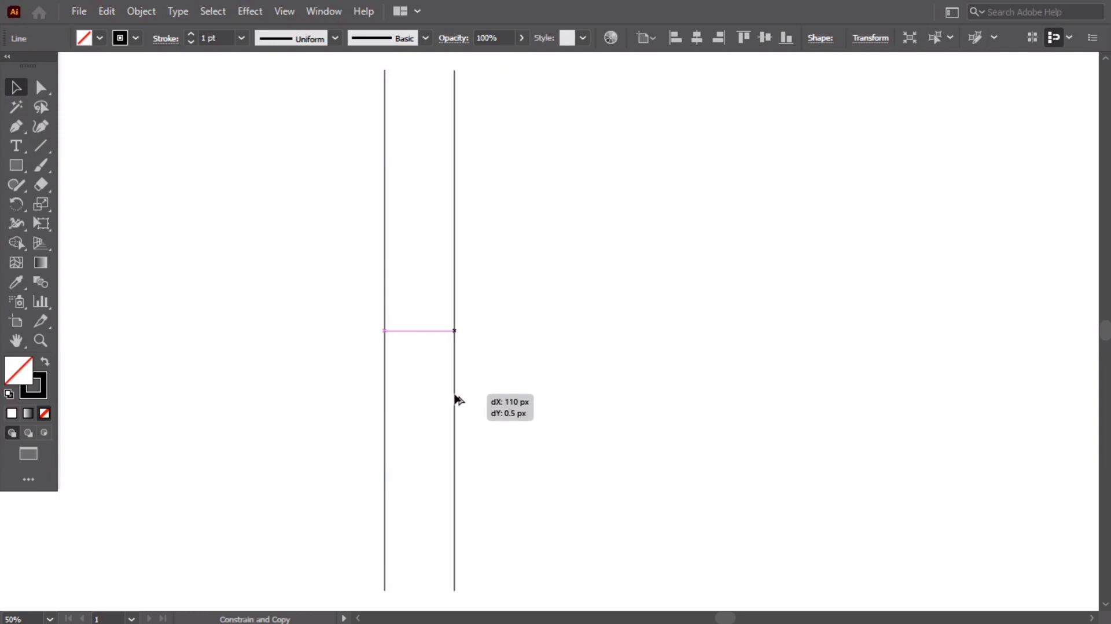
- Repeat the 110 px line copy four more times to form six evenly spaced vertical lines
key(ctrl+d)
key(ctrl+d)
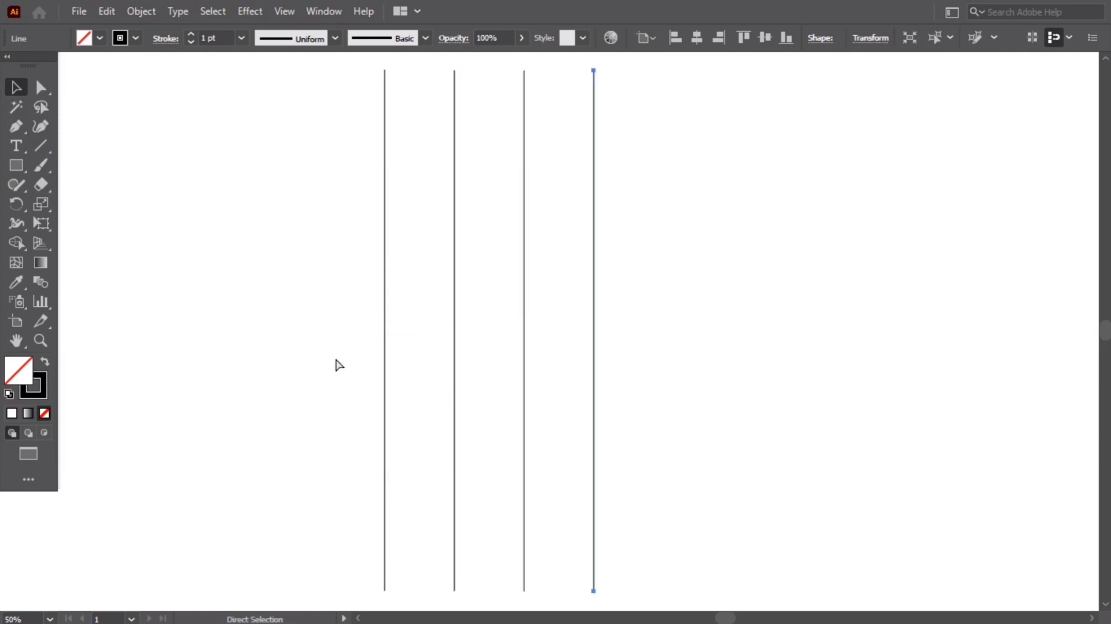
key(ctrl+d)
key(ctrl+d)
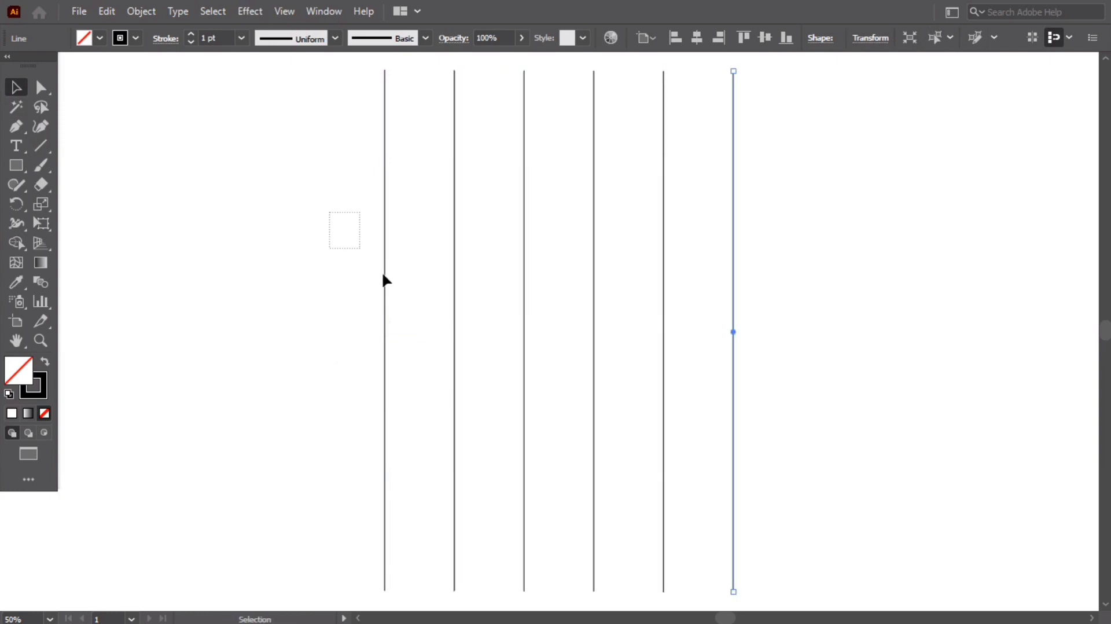
- Rotate all six lines 90° together so they run horizontally
drag(383, 274, 762, 379)
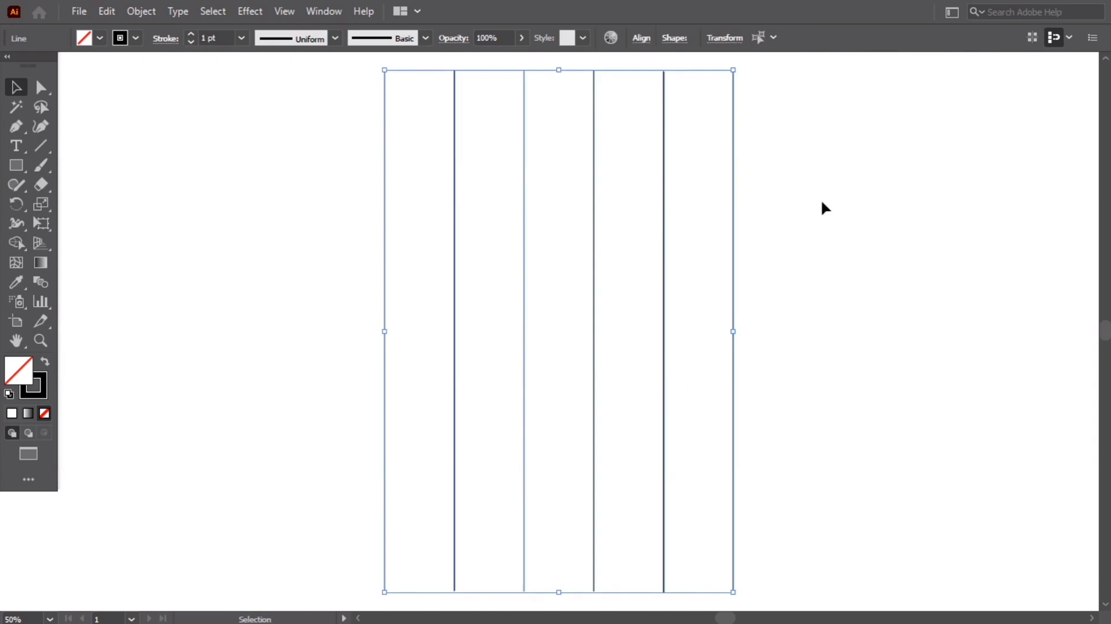
drag(742, 67, 808, 436)
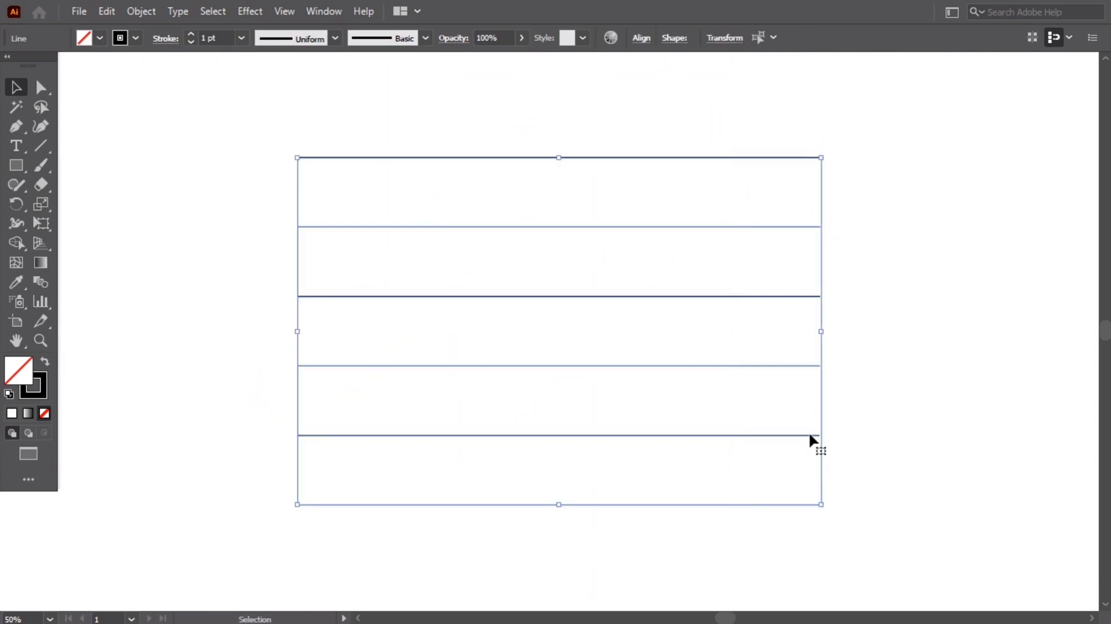
click(788, 404)
- Copy the four middle horizontal lines, paste them in place and rotate the copies 90° to form a grid
drag(345, 212, 457, 445)
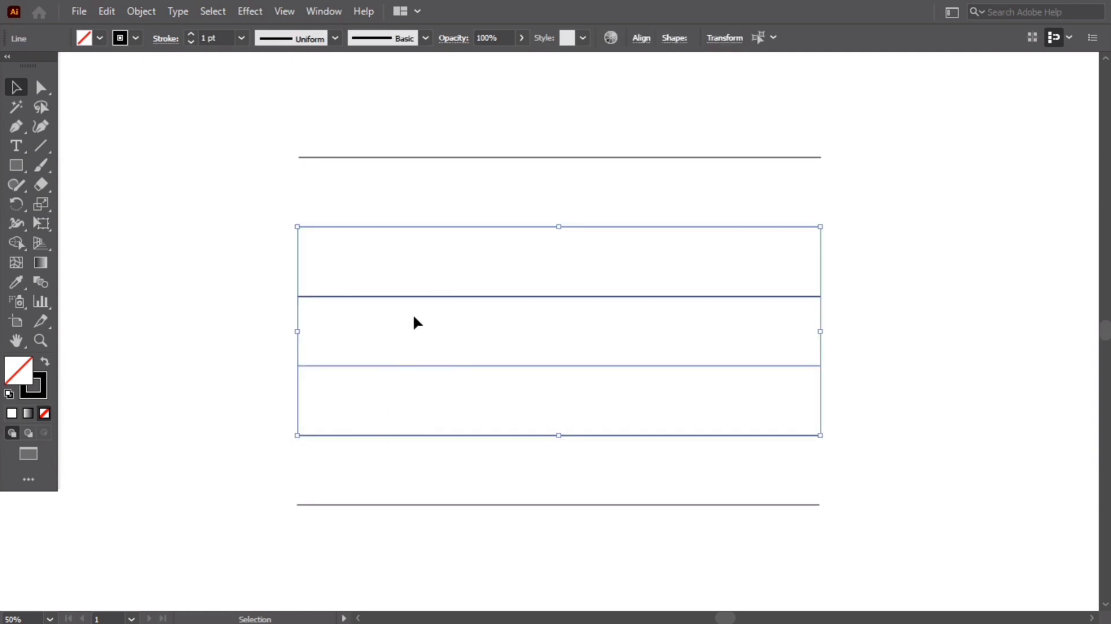
click(108, 19)
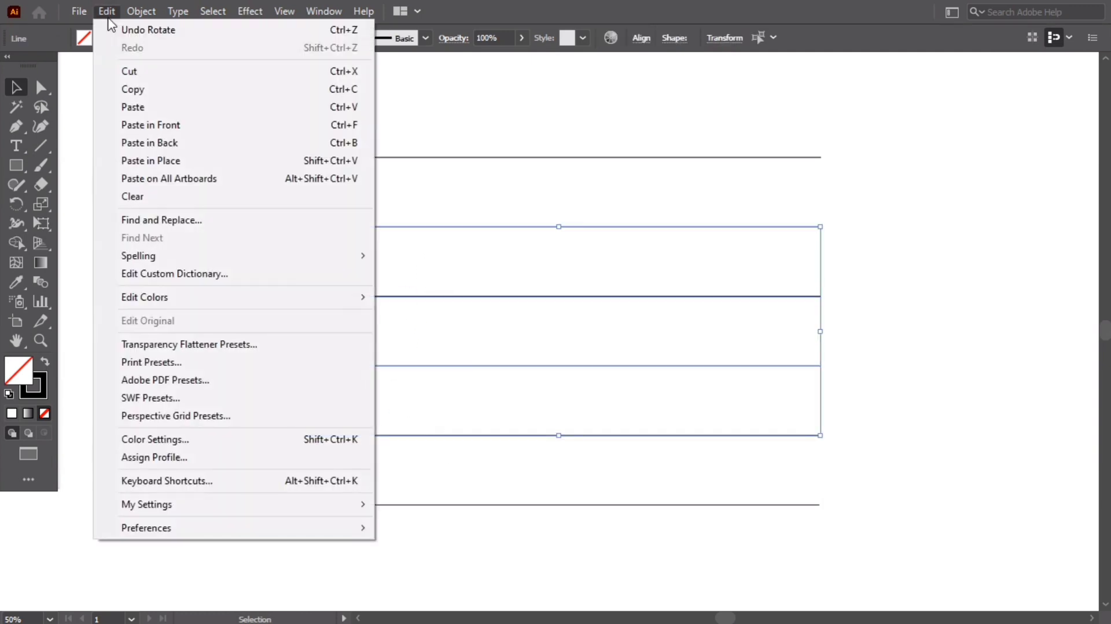
click(148, 94)
click(108, 12)
click(192, 158)
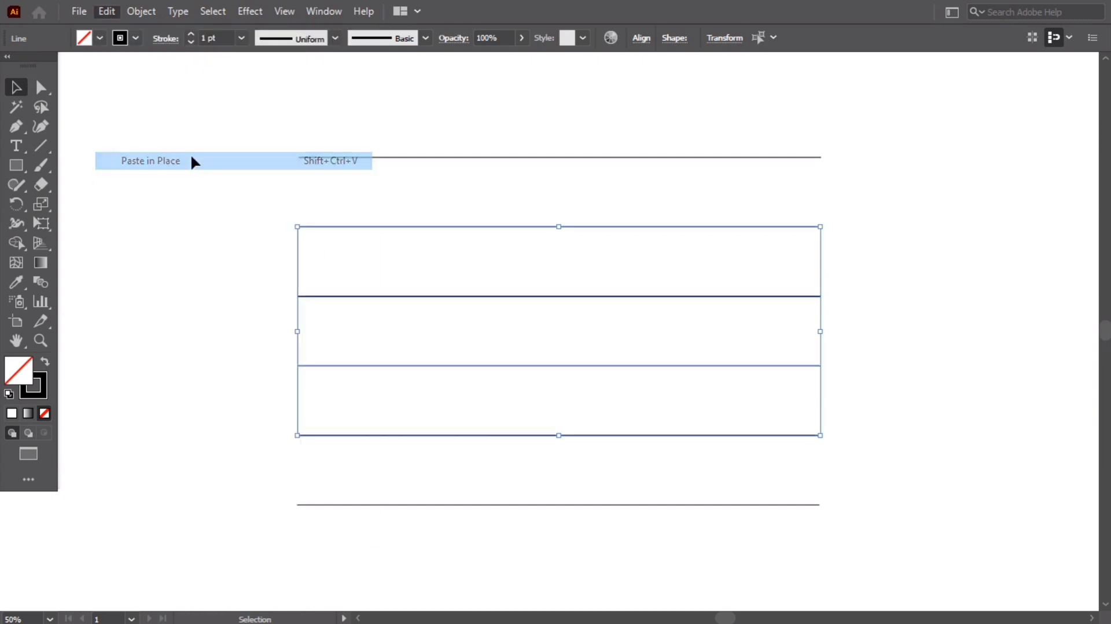
drag(828, 225, 734, 535)
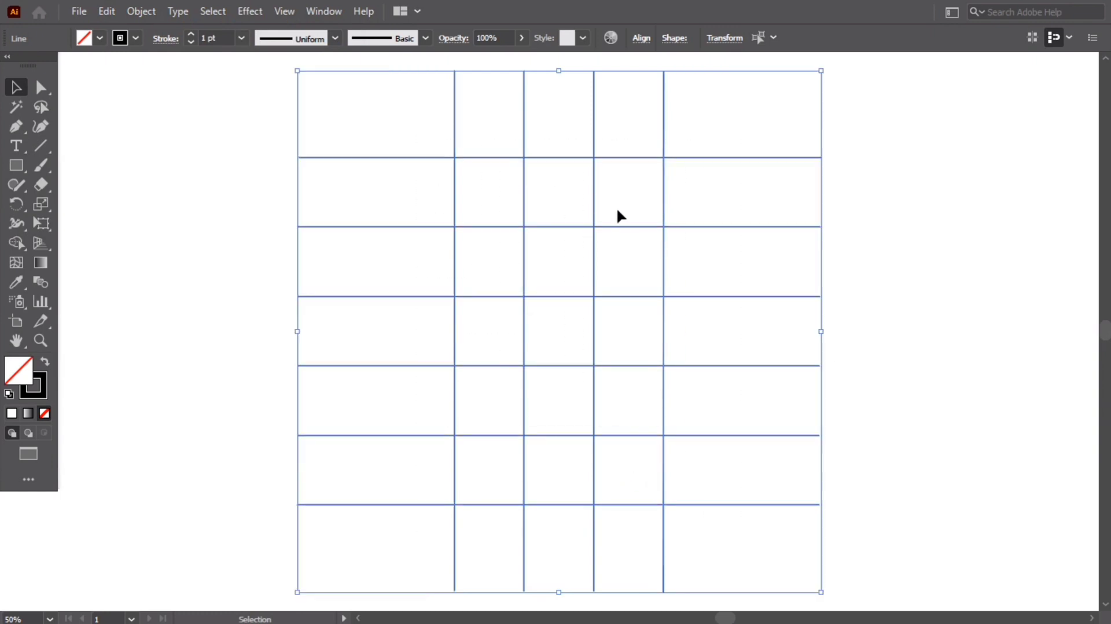
- Divide the crossing lines with Pathfinder into a grid of three columns by five rows
click(319, 11)
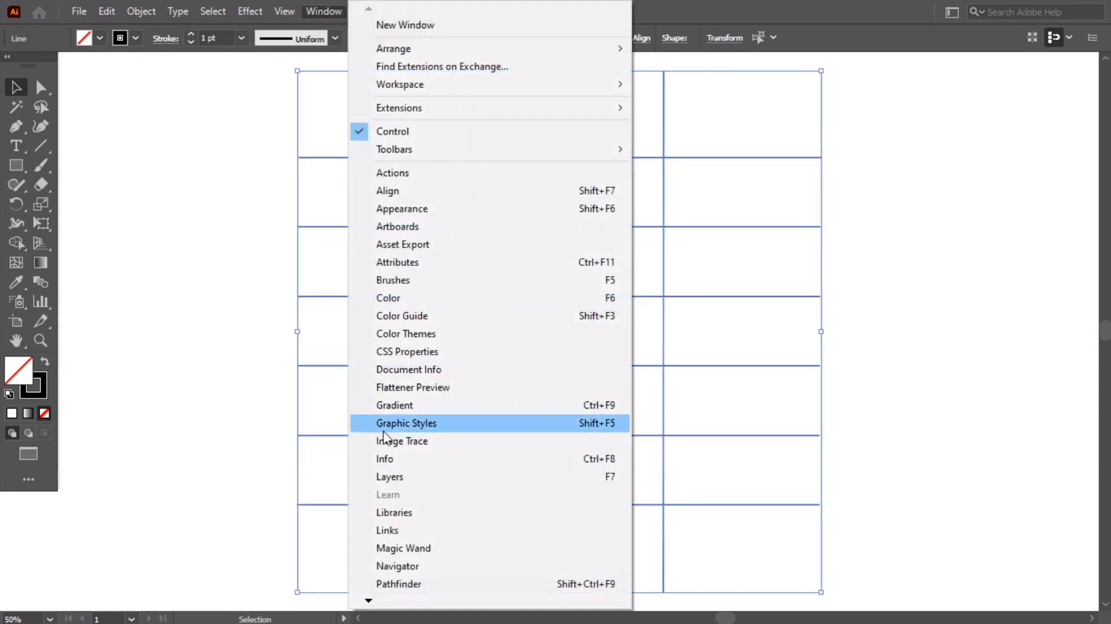
click(399, 584)
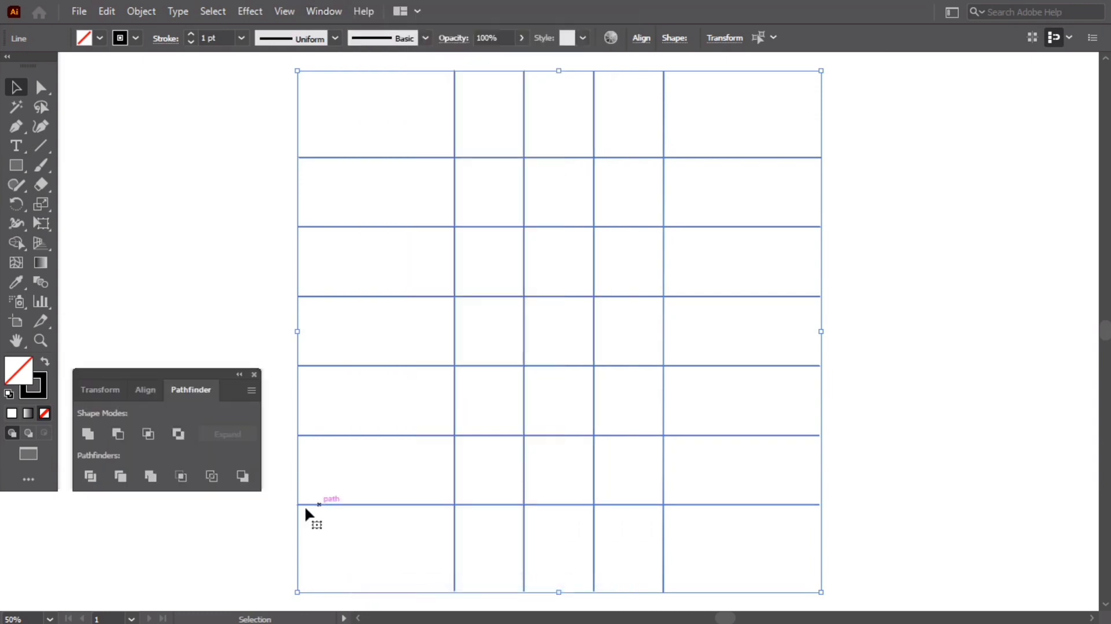
click(90, 476)
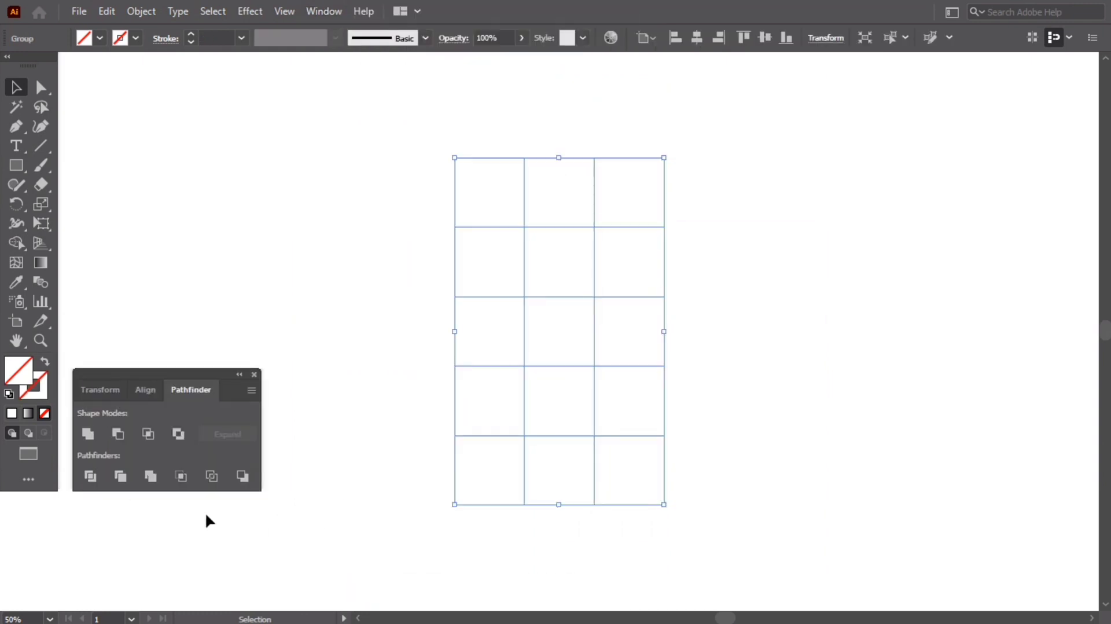
- Give the divided grid a 1 pt stroke and scale it up proportionally from its centre
click(242, 38)
click(275, 111)
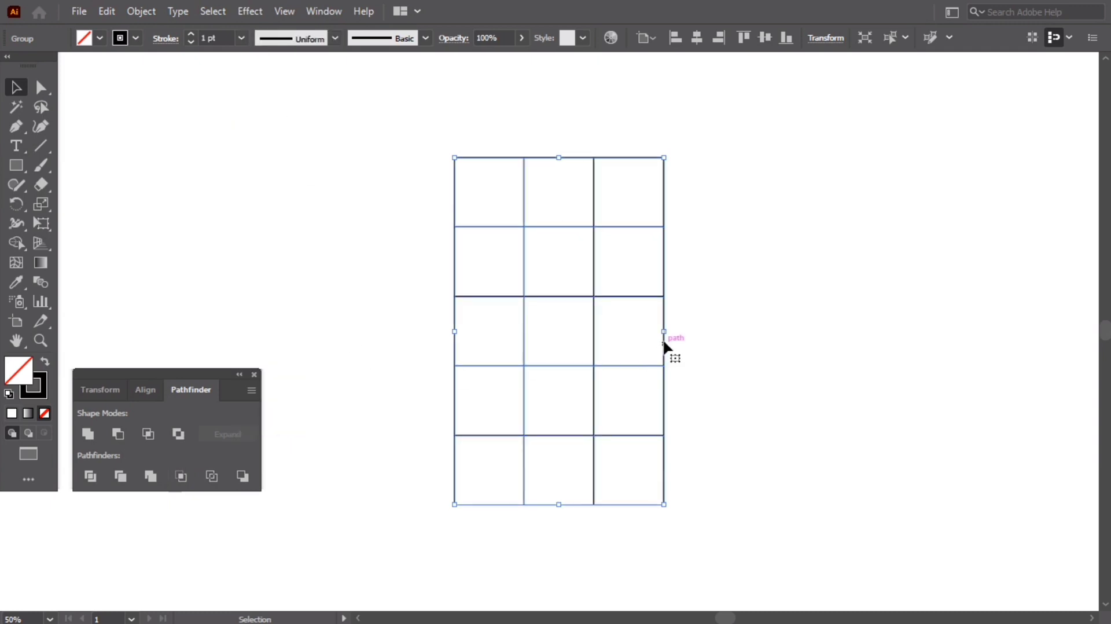
drag(664, 331, 714, 336)
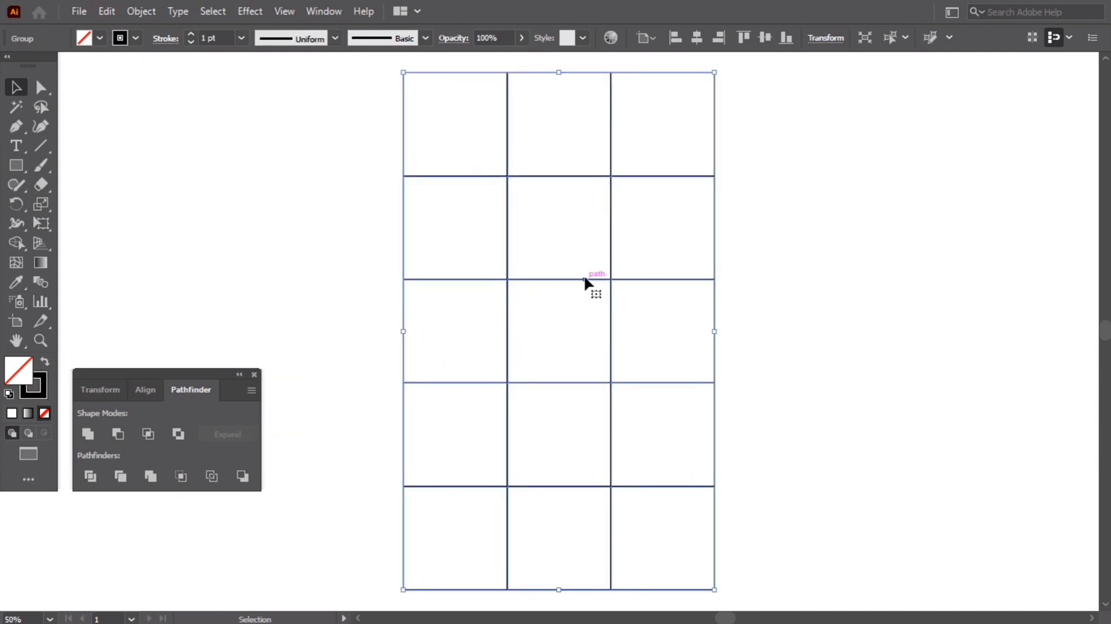
- Duplicate the grid into a row of three, move the first two away from the third, and close Pathfinder
drag(584, 278, 1090, 269)
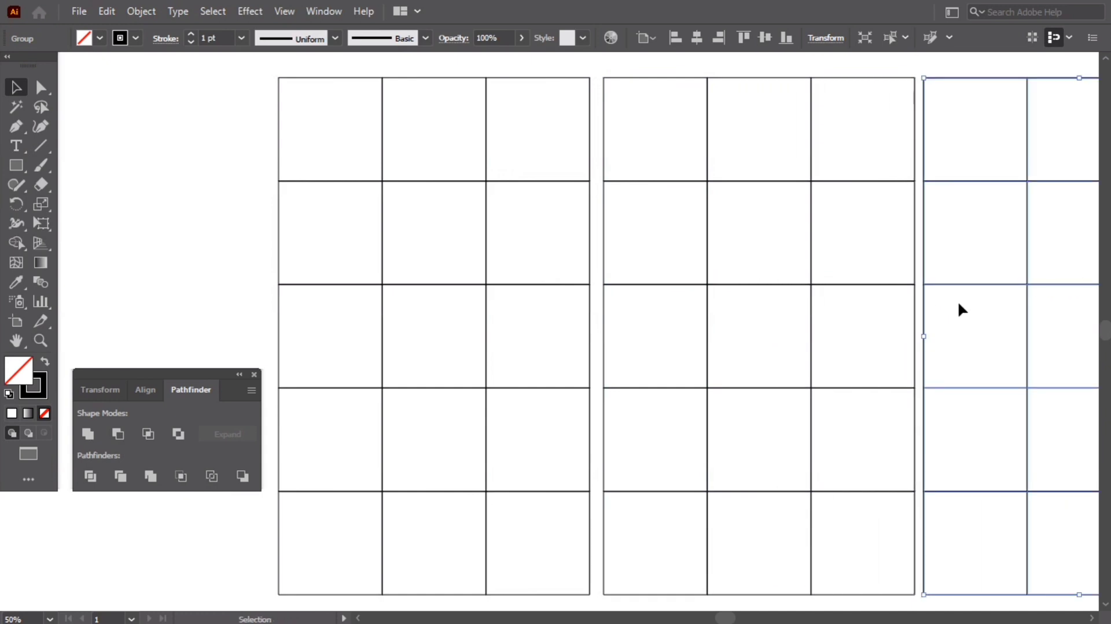
click(845, 316)
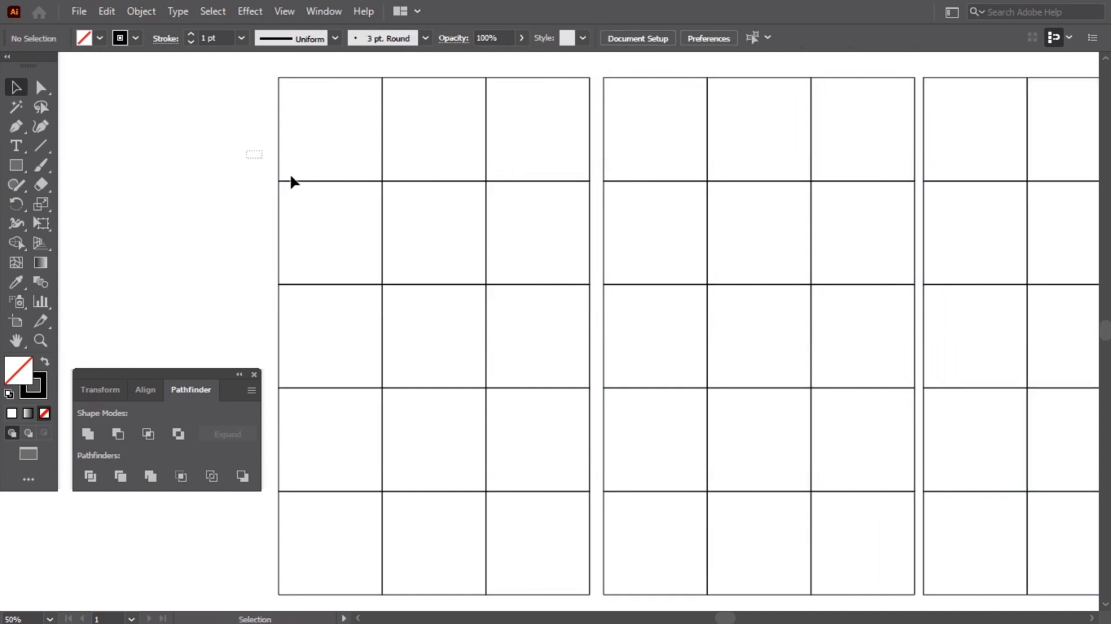
drag(291, 178, 705, 280)
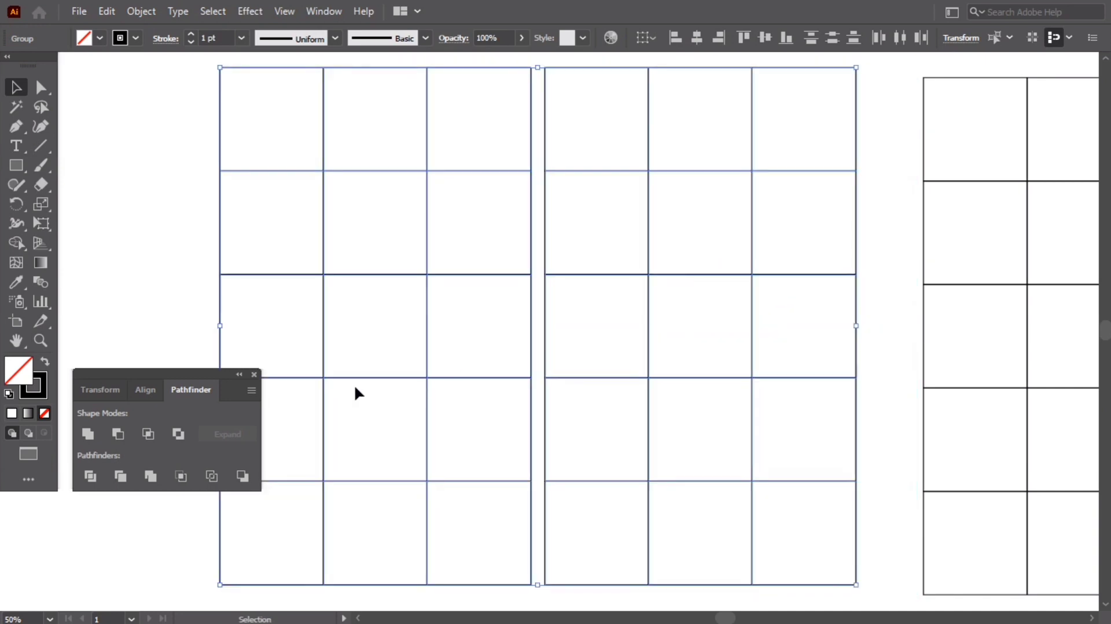
click(254, 374)
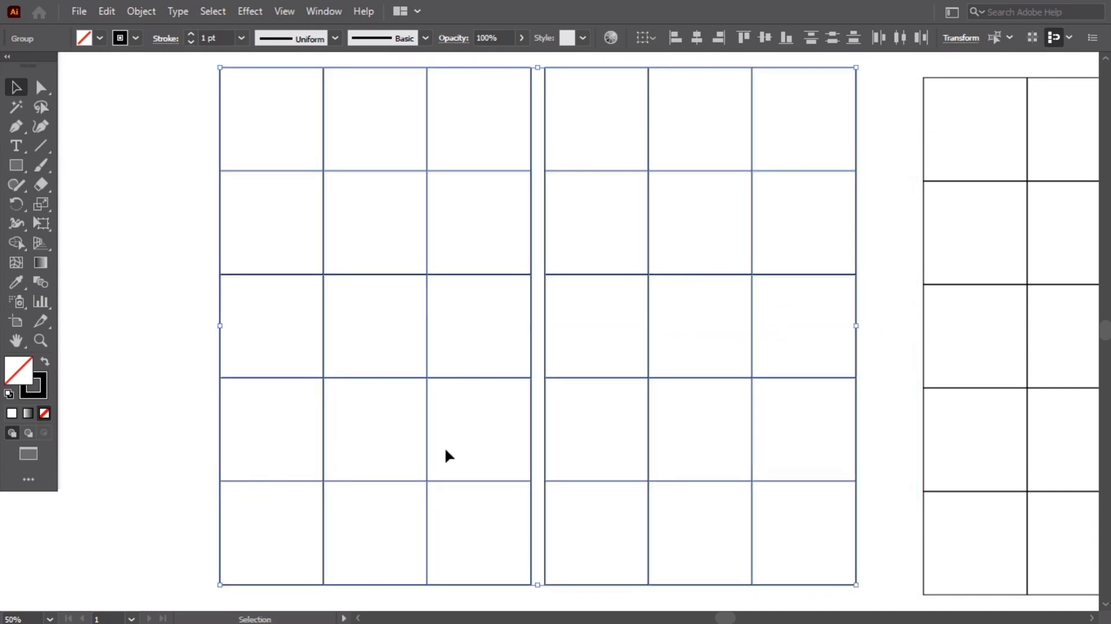
- Merge the eight cells around the centre cell in the first grid's upper 3x3 block and the second grid's lower one using Shape Builder
click(15, 244)
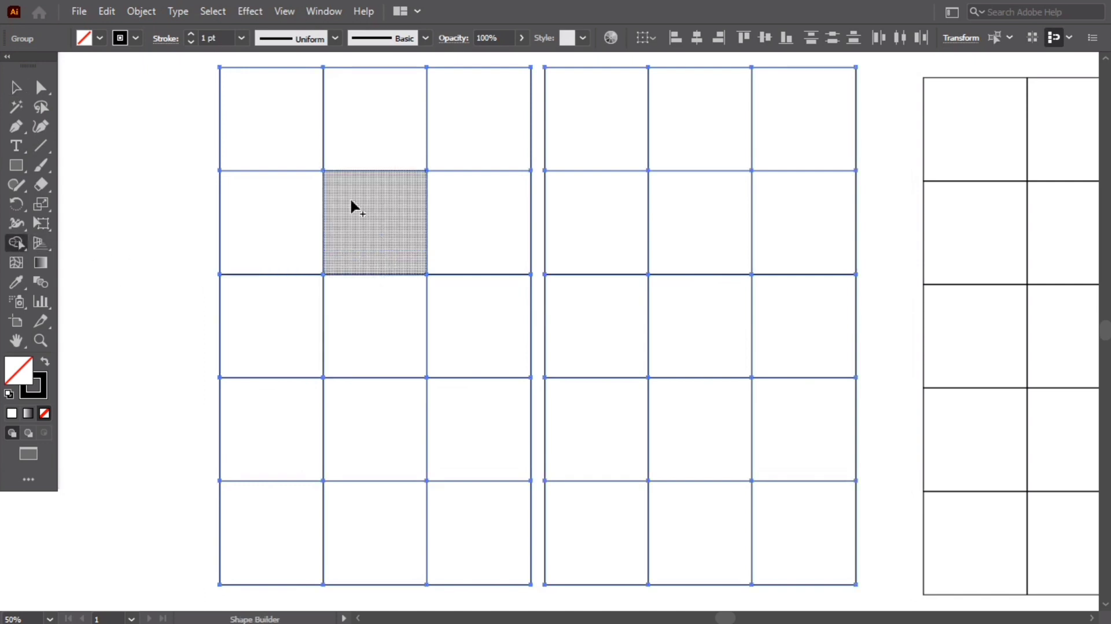
drag(346, 197, 409, 243)
mouse_move(506, 203)
mouse_down()
mouse_move(394, 123)
mouse_move(275, 156)
mouse_move(267, 242)
mouse_move(310, 319)
mouse_move(443, 330)
mouse_move(481, 187)
mouse_move(470, 128)
mouse_up()
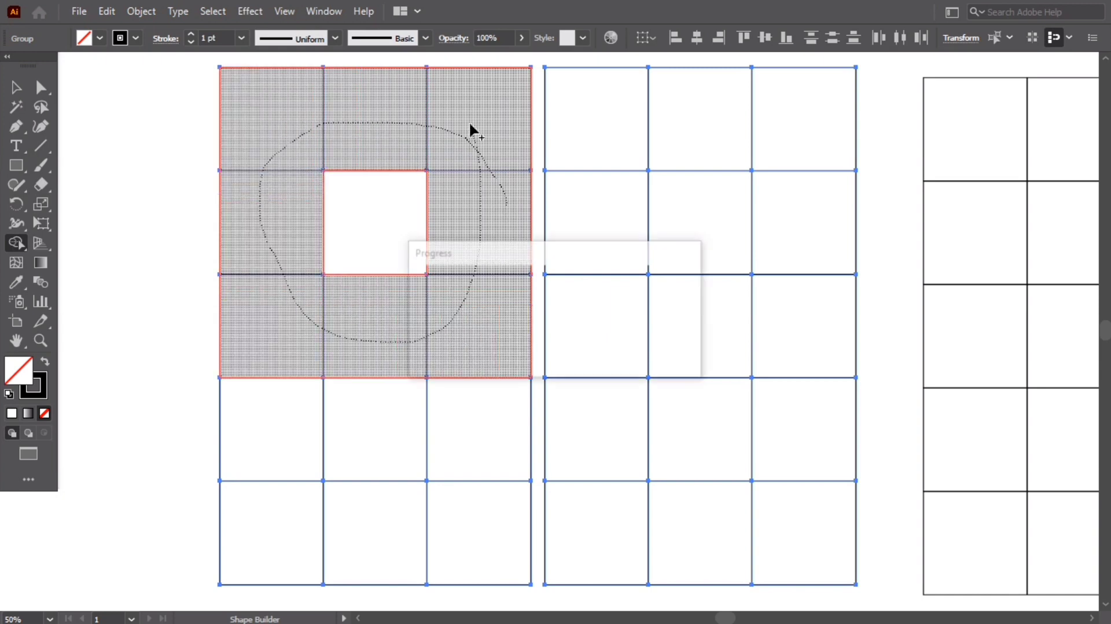
mouse_move(707, 431)
mouse_down()
mouse_move(688, 435)
mouse_move(686, 401)
mouse_up()
mouse_move(796, 332)
mouse_down()
mouse_move(743, 328)
mouse_move(587, 387)
mouse_move(626, 536)
mouse_move(772, 534)
mouse_move(790, 413)
mouse_move(687, 317)
mouse_up()
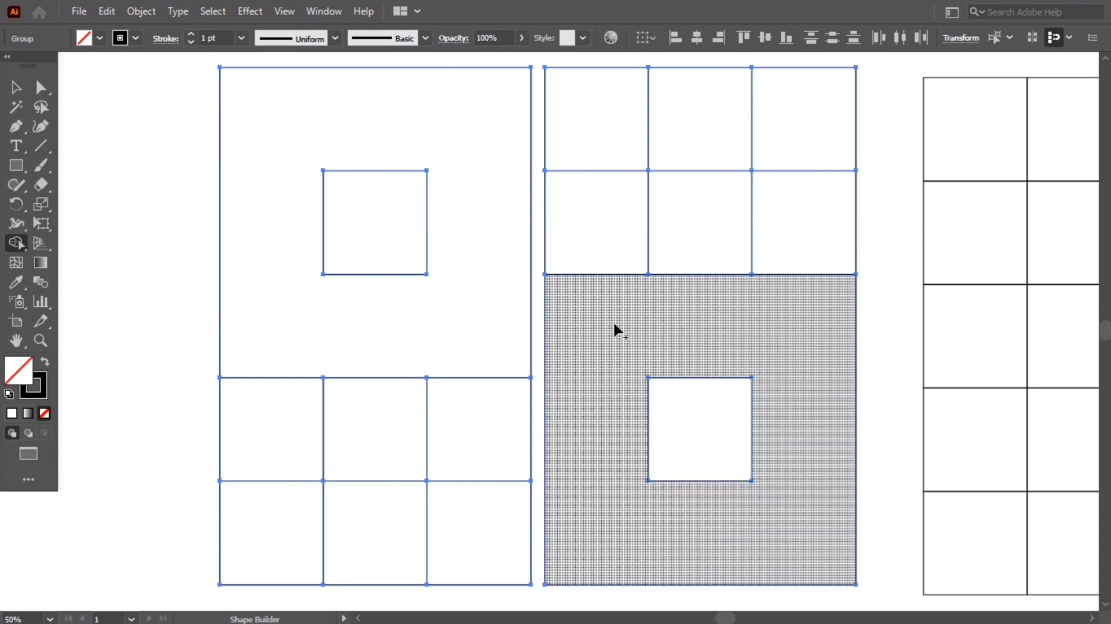
- Ungroup the first two grids into individual shapes
click(16, 87)
right_click(126, 112)
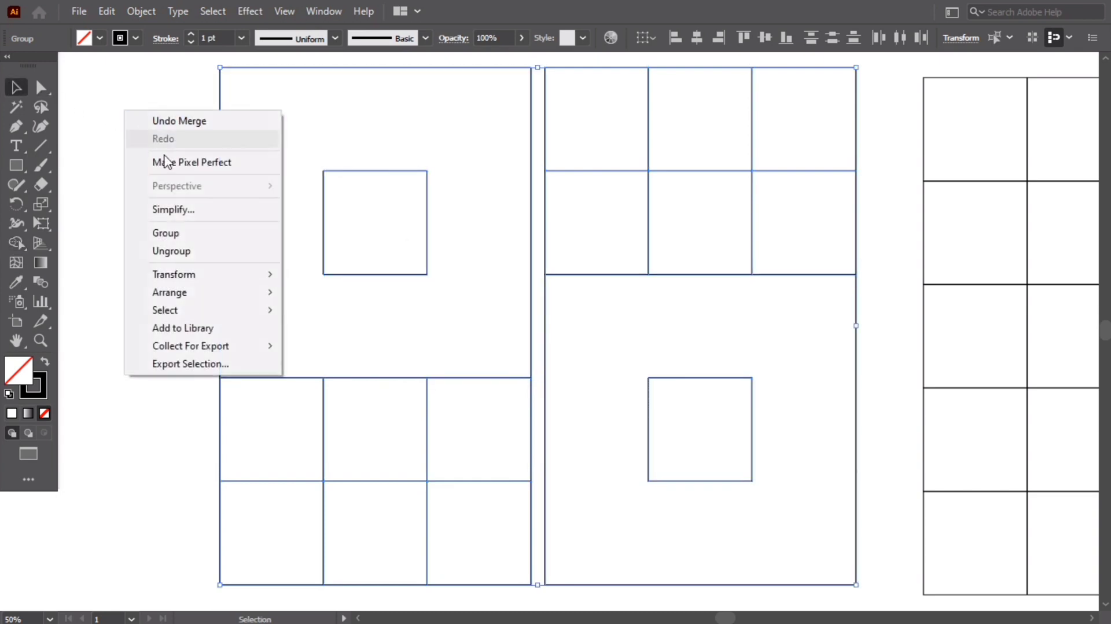
click(220, 255)
- Round the first grid's merged frame into concentric circles, with outer corners about 245 px and inner corners about 82 px
drag(179, 164, 266, 253)
click(41, 89)
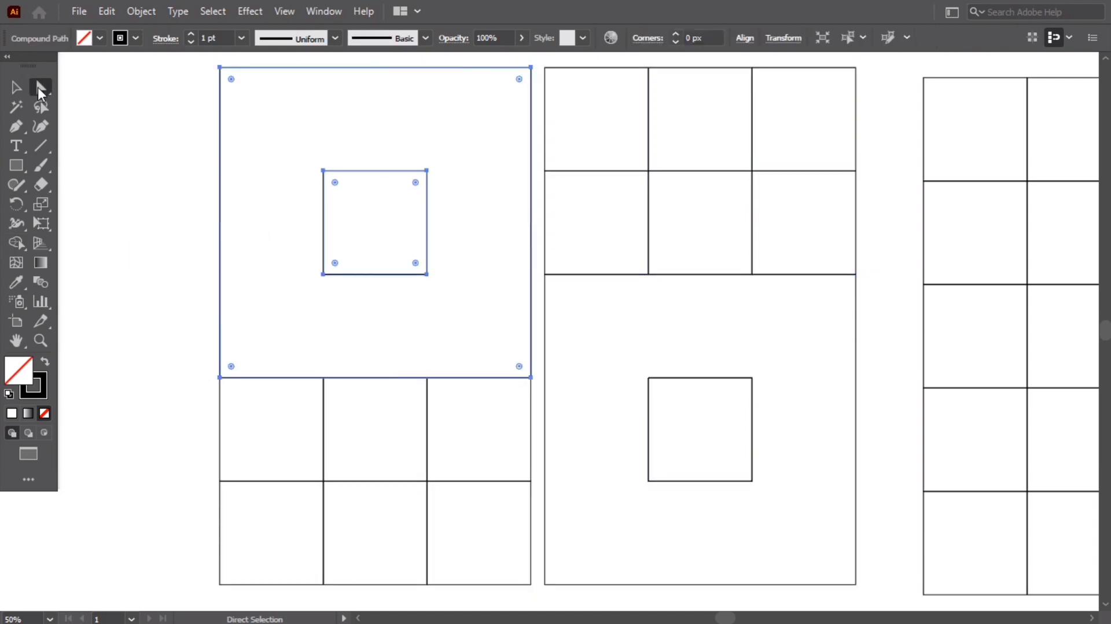
click(233, 83)
drag(518, 79, 230, 395)
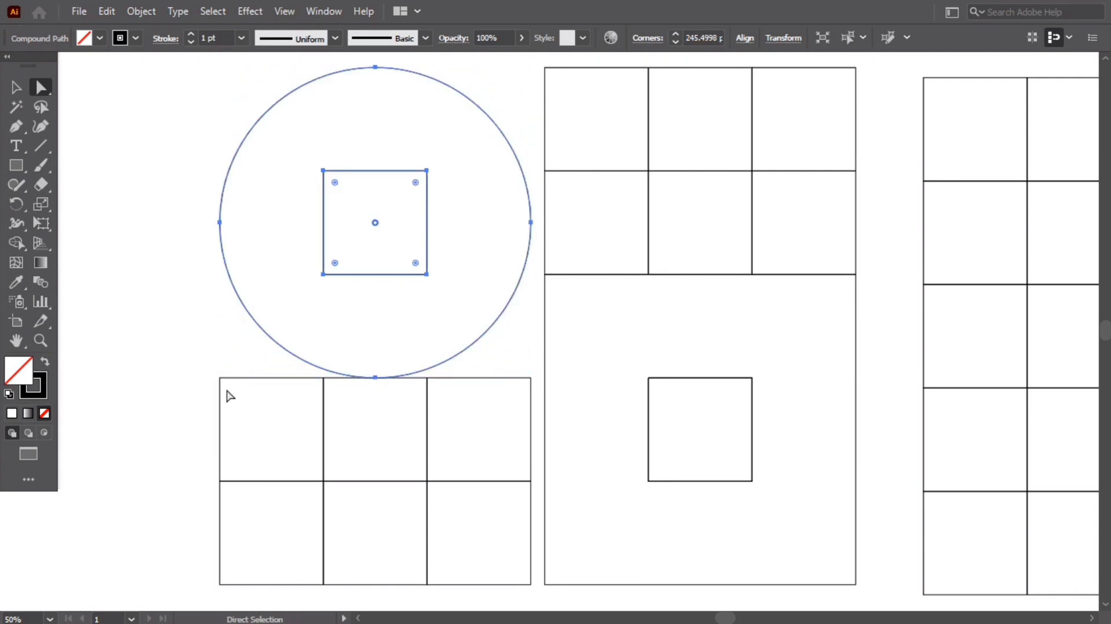
click(334, 264)
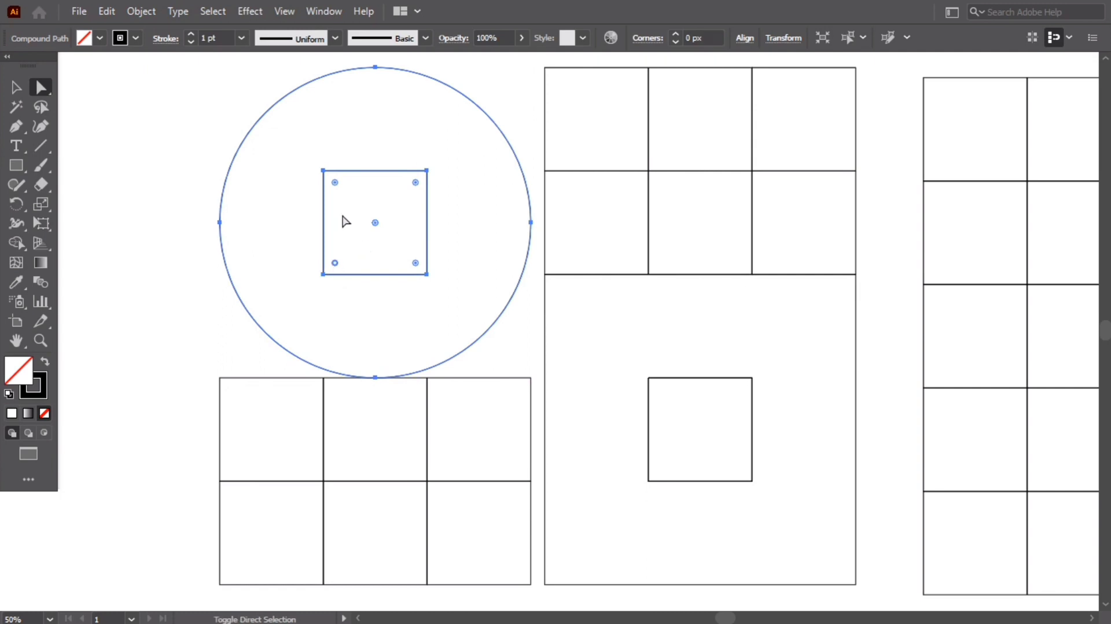
click(335, 184)
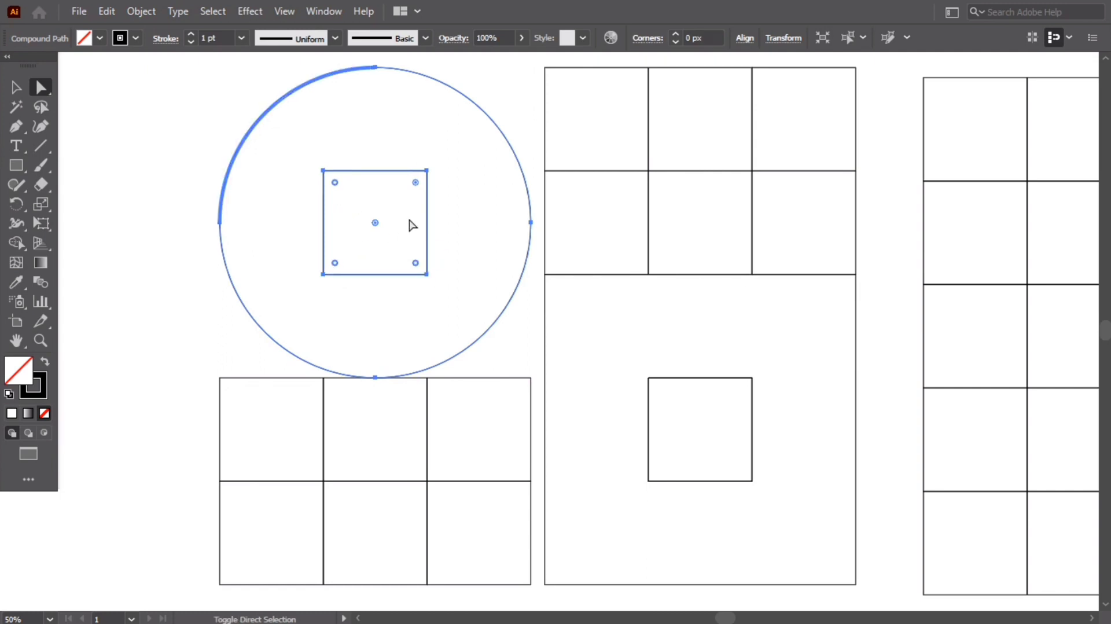
drag(416, 182, 283, 375)
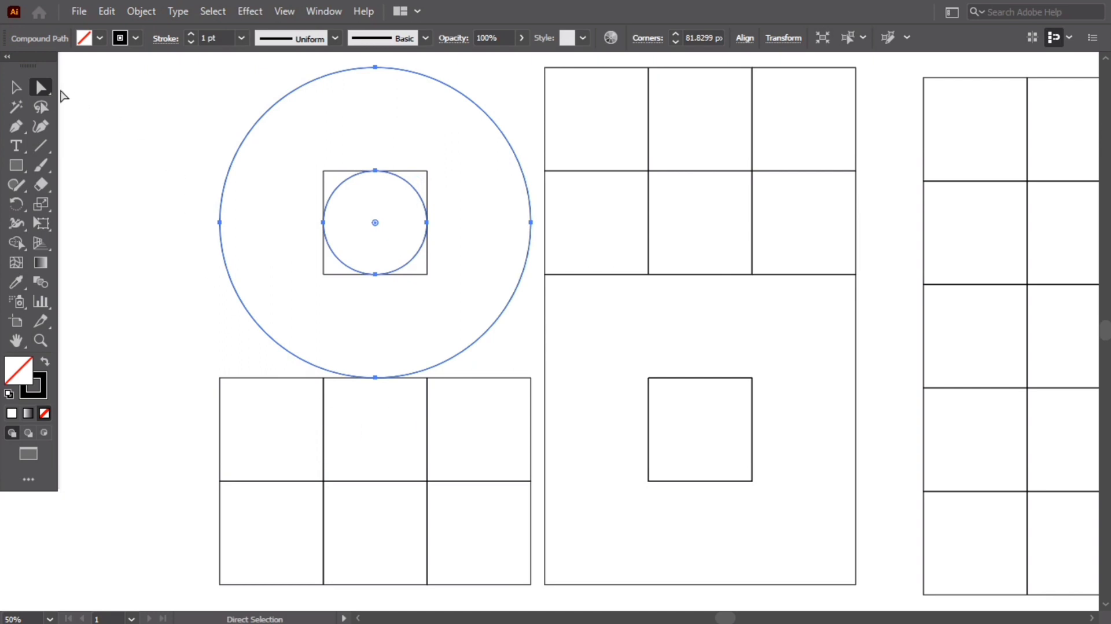
- Round the second grid's merged frame fully into concentric circles, with inner corners about 82 px, and deselect it
click(16, 87)
click(138, 219)
drag(532, 301, 556, 330)
click(40, 87)
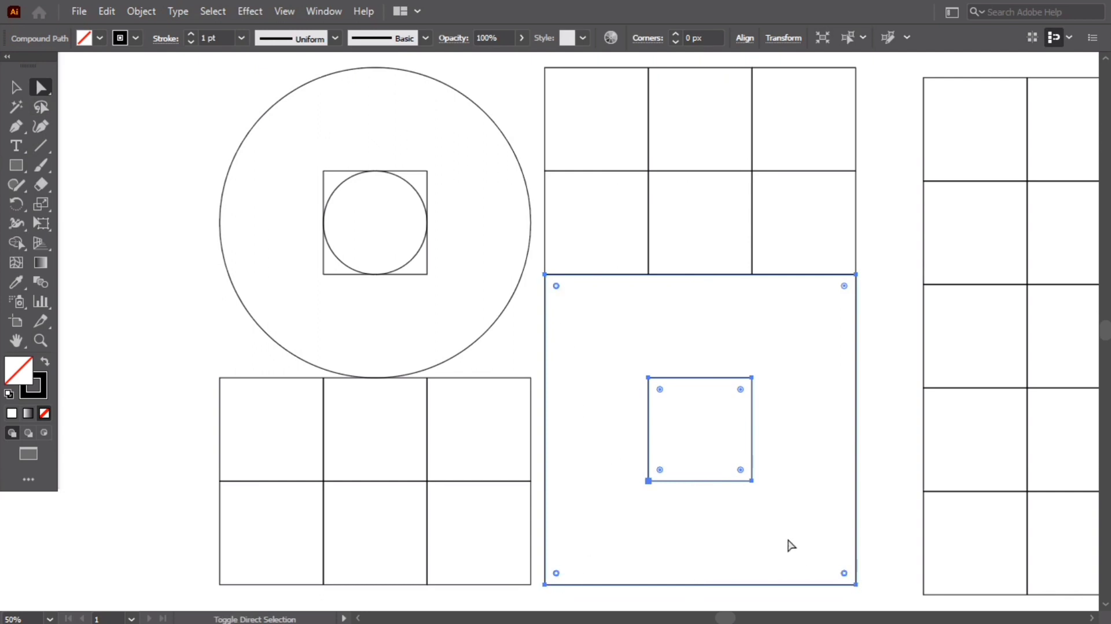
drag(844, 286, 579, 556)
click(660, 390)
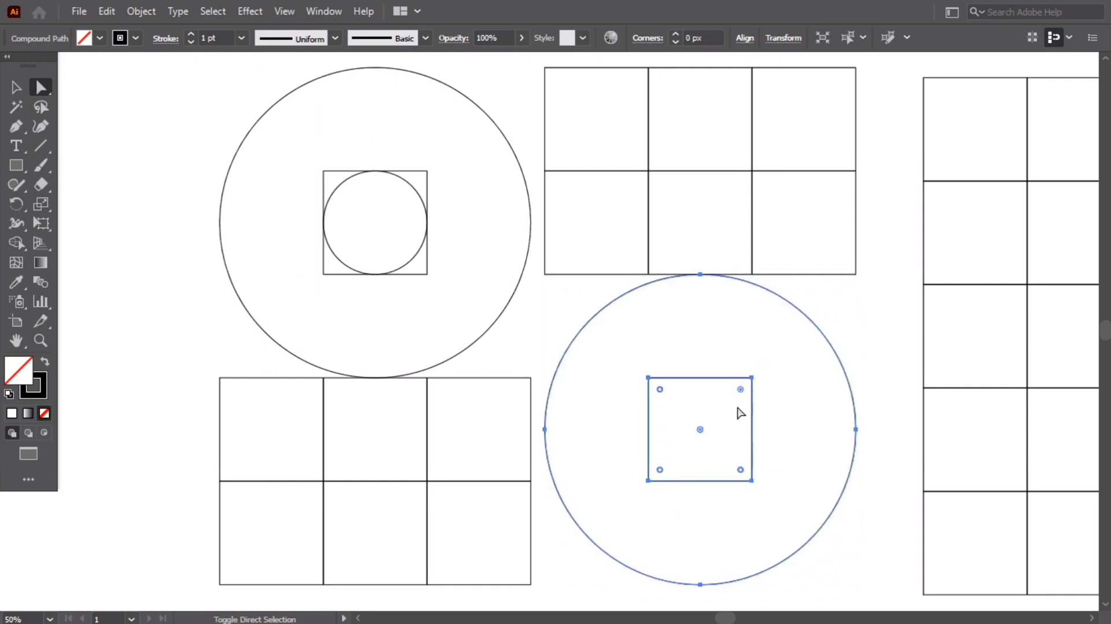
drag(742, 391, 645, 528)
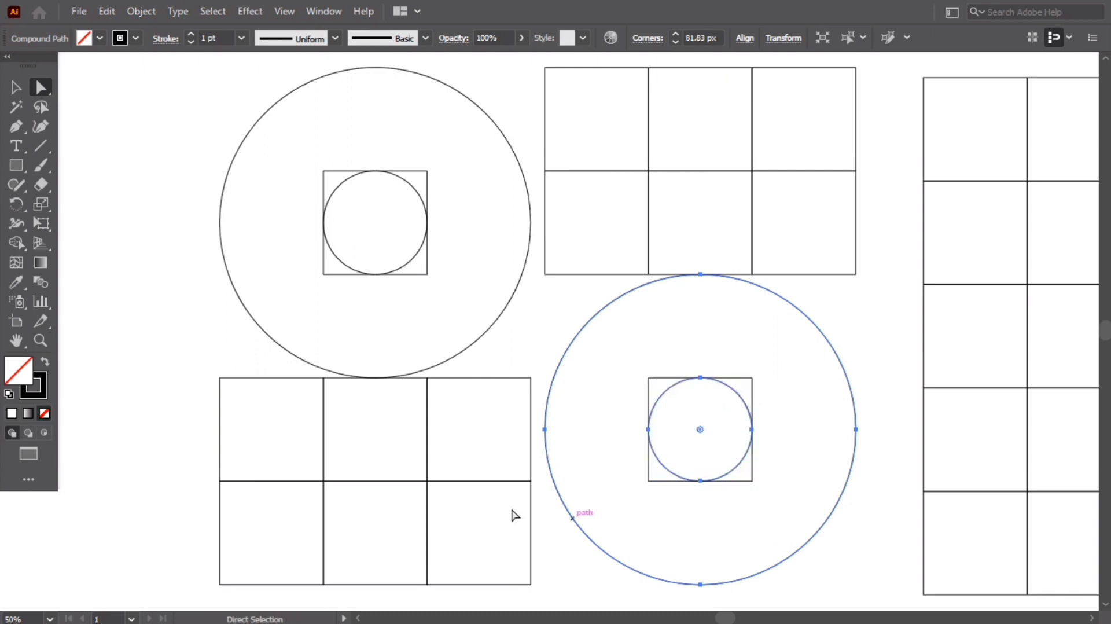
click(16, 89)
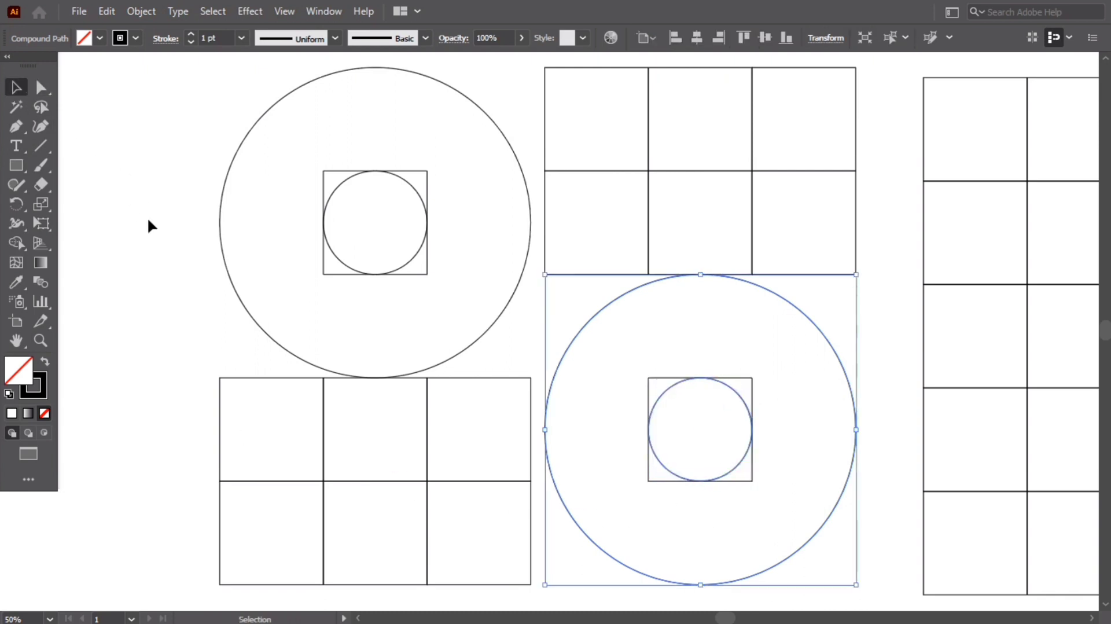
click(164, 237)
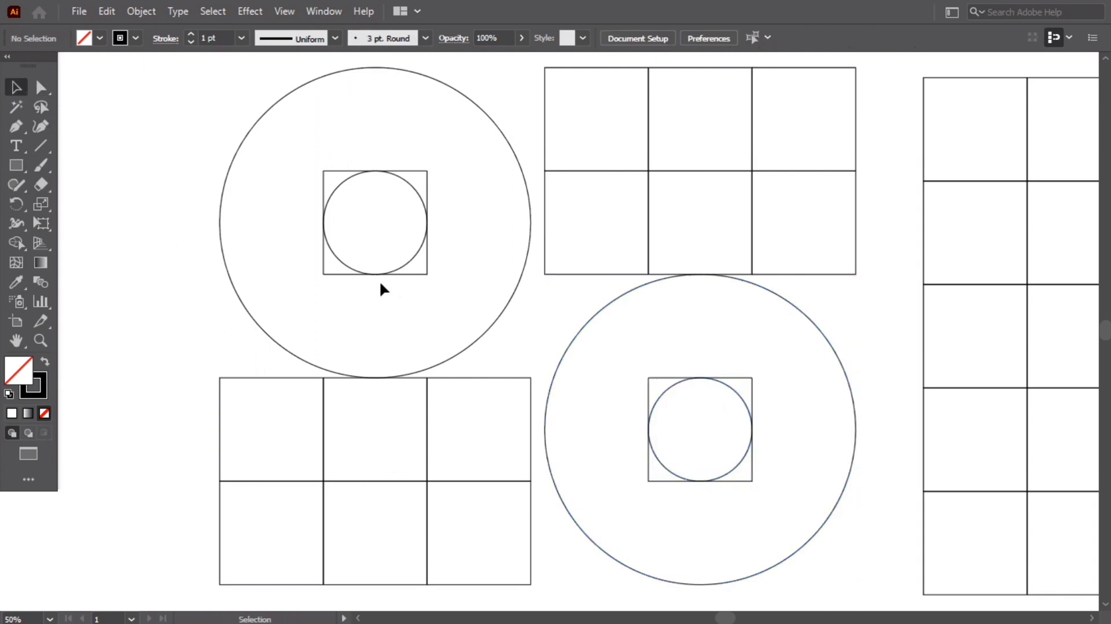
- Move the leftover centre squares out of both rings and delete them
click(347, 266)
click(393, 325)
click(340, 274)
drag(340, 275, 140, 249)
drag(663, 382, 131, 184)
drag(123, 127, 163, 243)
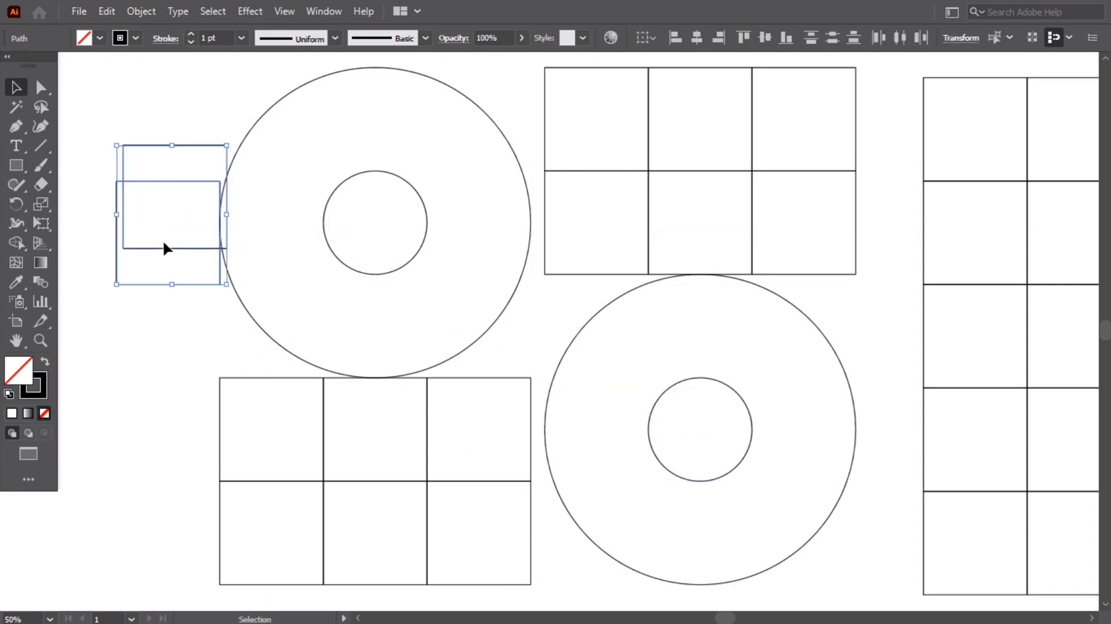
key(Delete)
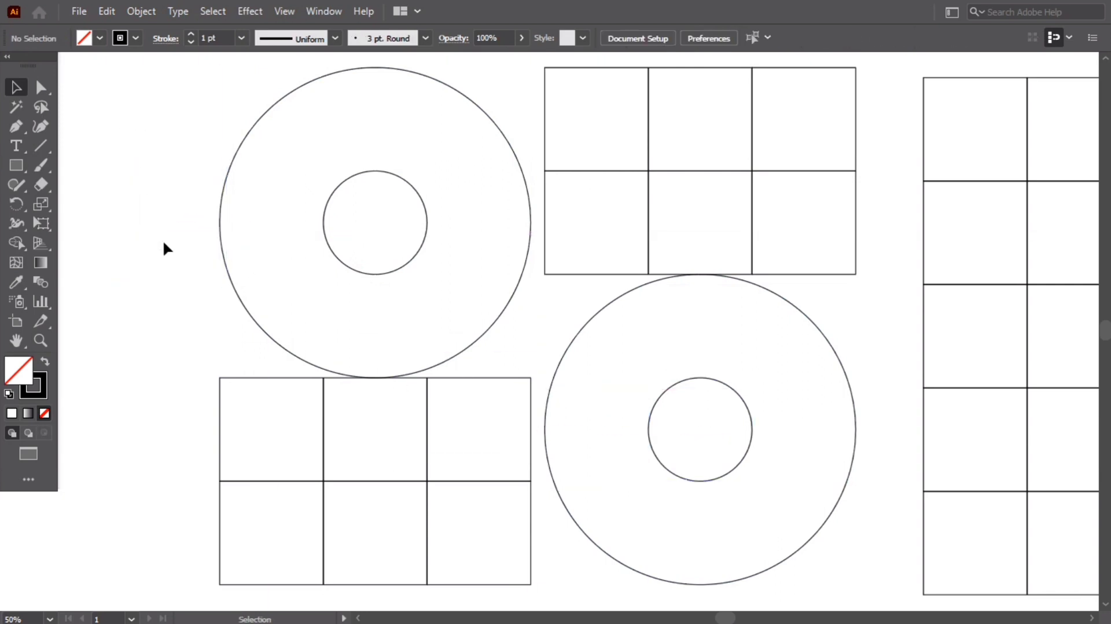
- Release the first grid's ring from its compound path into separate outer and inner circles, and deselect them
click(360, 271)
right_click(249, 205)
click(320, 321)
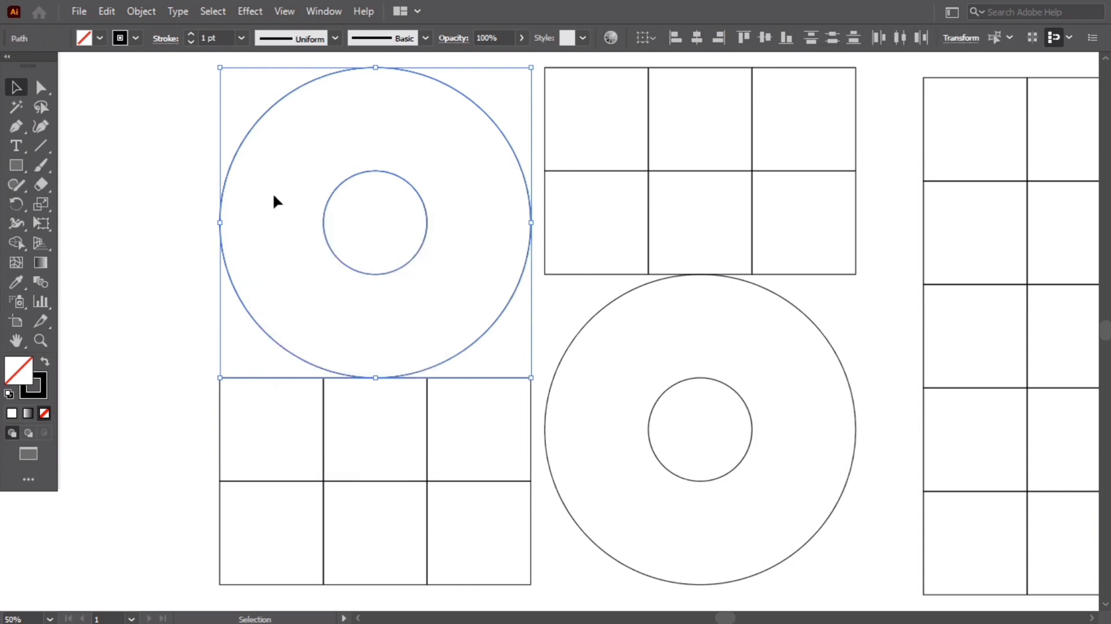
right_click(273, 195)
click(313, 166)
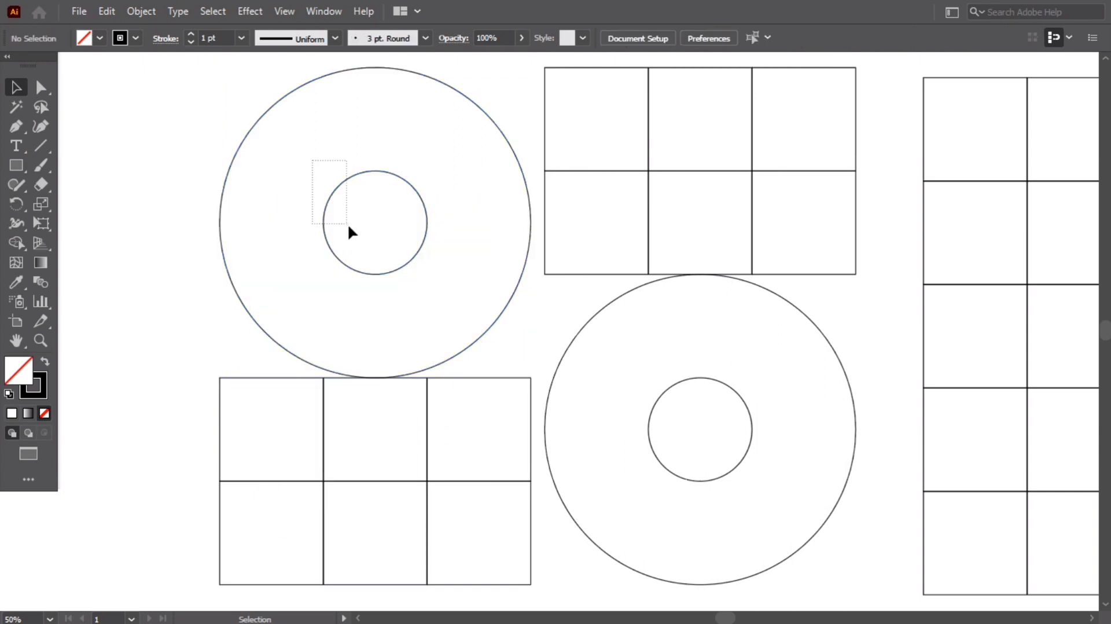
- Duplicate the first ring's inner circle in place, enlarge the copy rightward until it touches the outer circle, and deselect it
drag(349, 223, 348, 223)
click(107, 11)
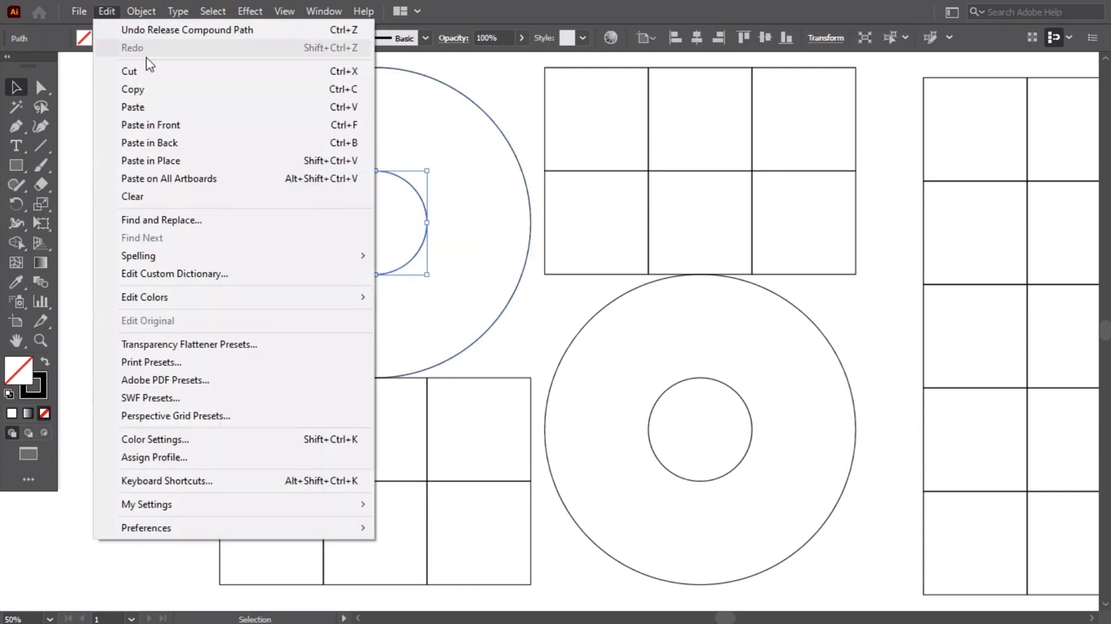
click(166, 91)
click(108, 12)
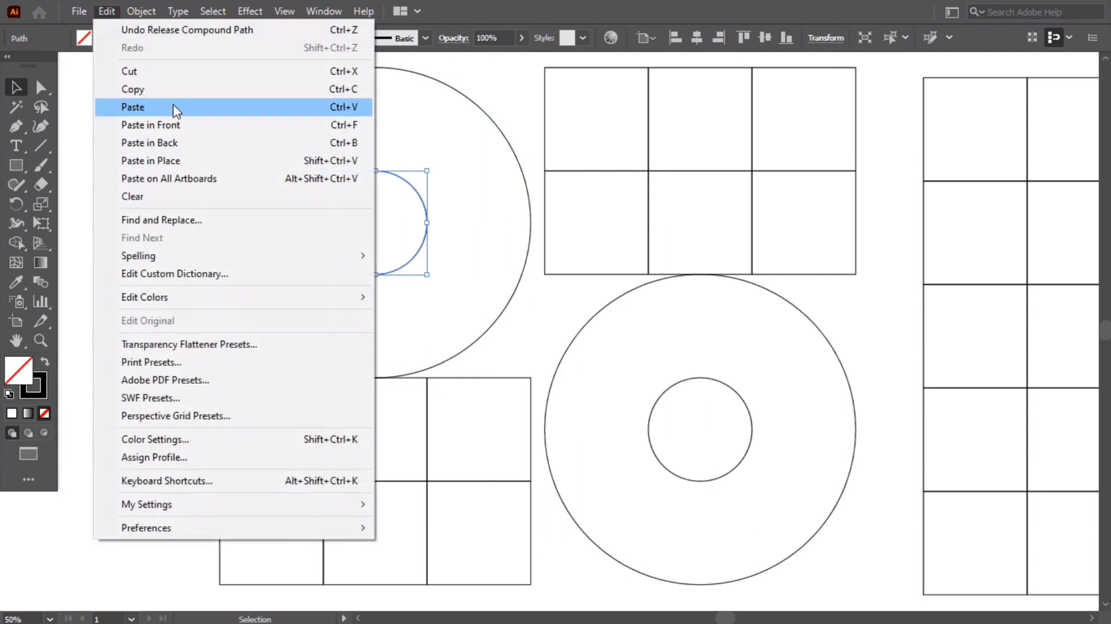
click(213, 161)
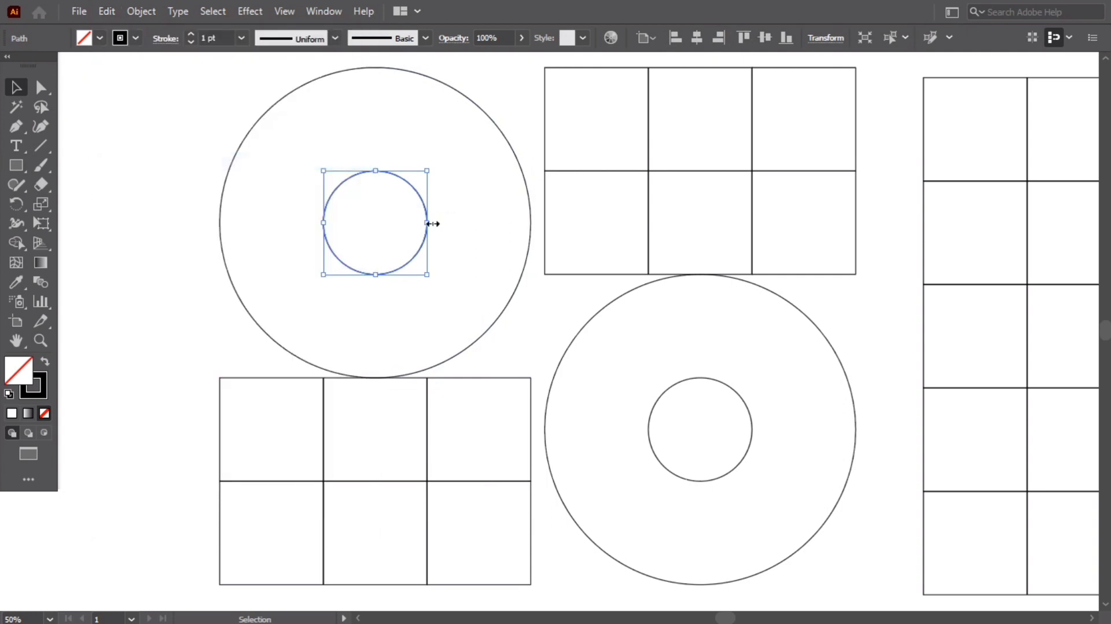
drag(428, 223, 533, 225)
click(481, 209)
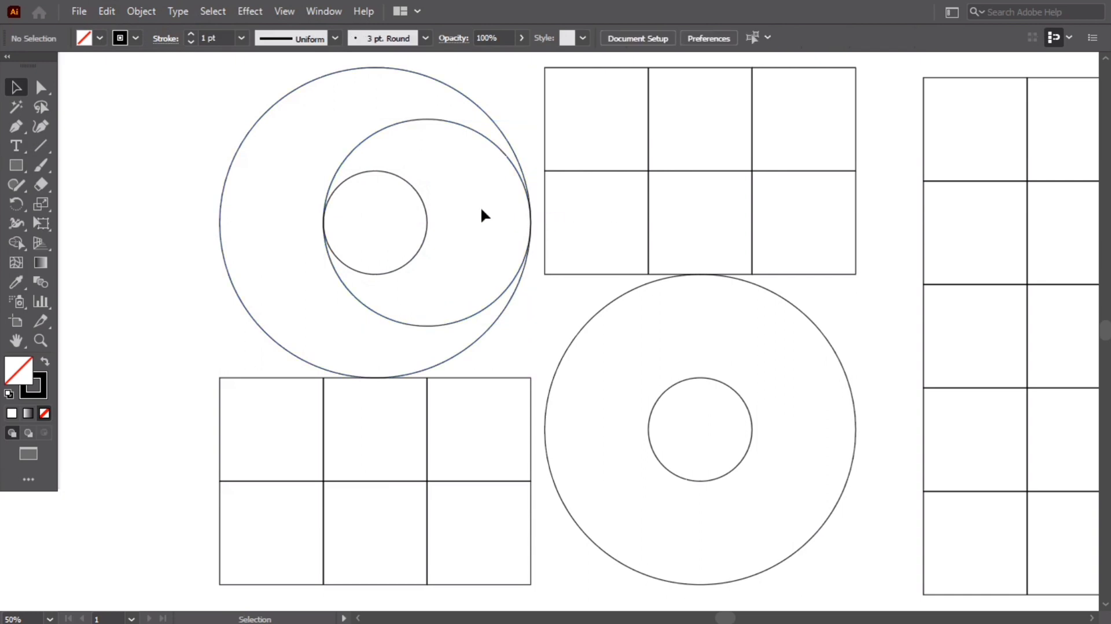
- Release the second grid's ring from its compound path into separate outer and inner circles, and deselect them
click(653, 405)
right_click(553, 391)
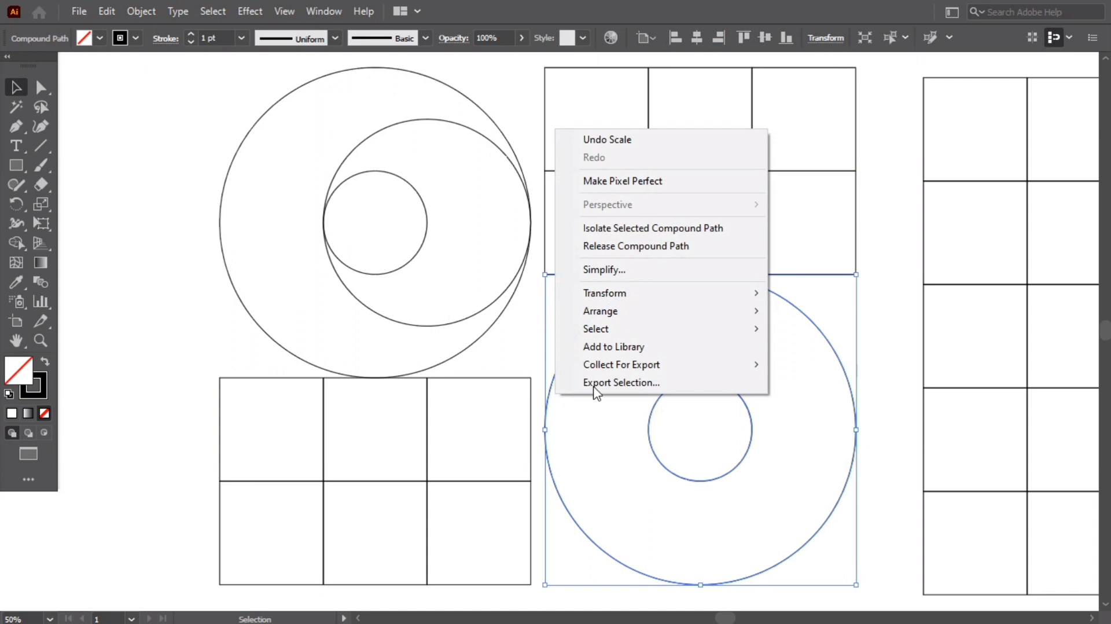
click(676, 258)
right_click(601, 345)
click(645, 409)
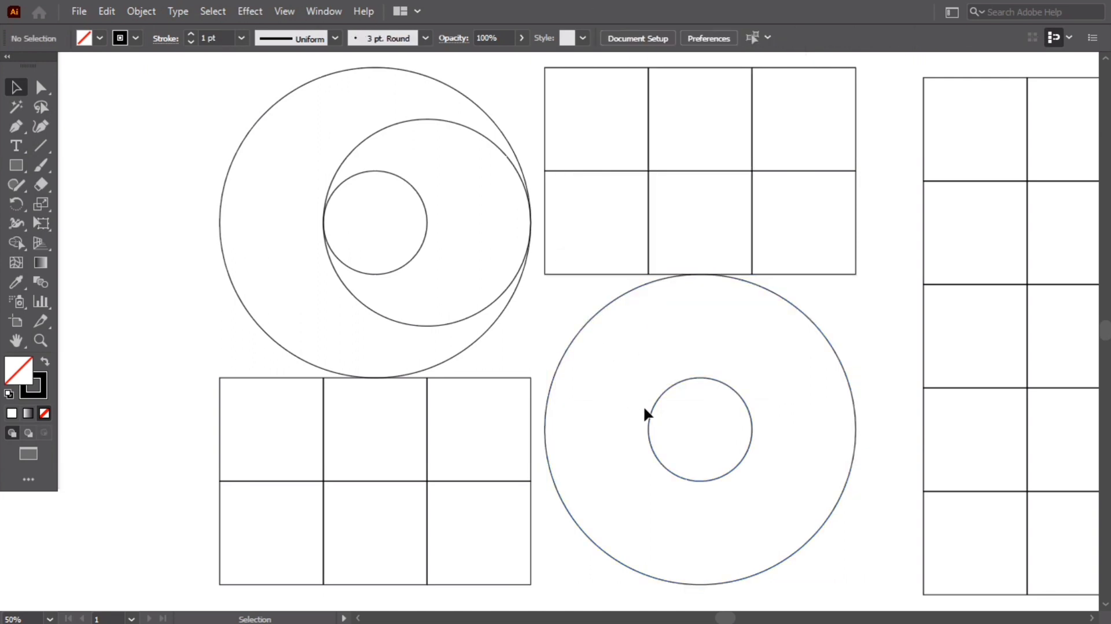
- Duplicate the second ring's inner circle in front, enlarge the copy leftward until it touches the outer circle, and deselect it
click(649, 417)
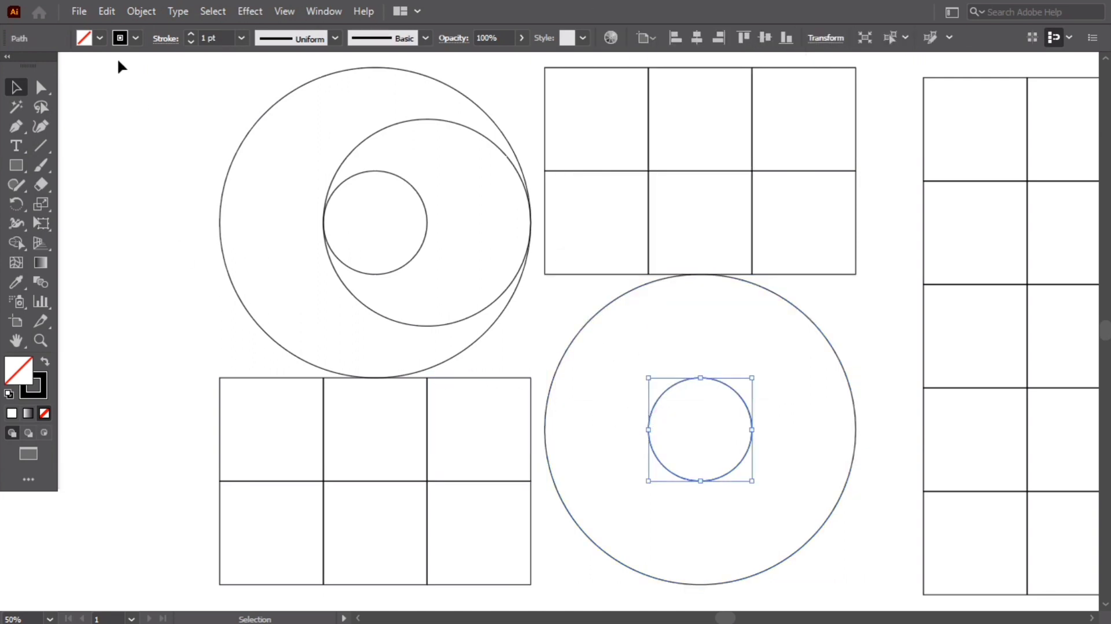
click(104, 12)
click(167, 90)
click(107, 15)
click(191, 125)
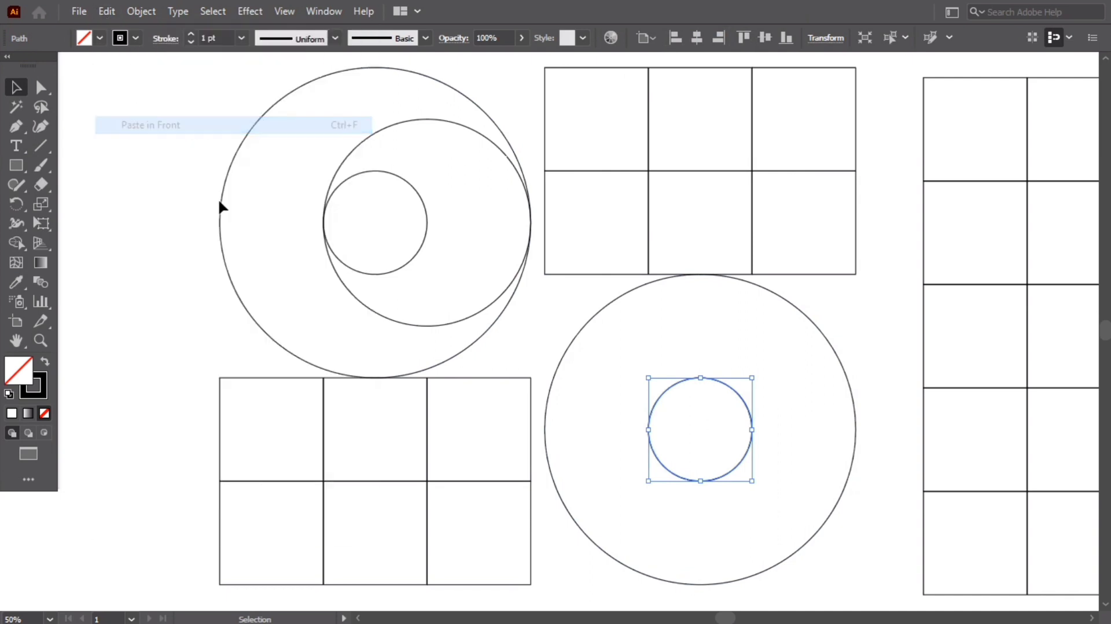
drag(644, 432, 545, 428)
click(605, 421)
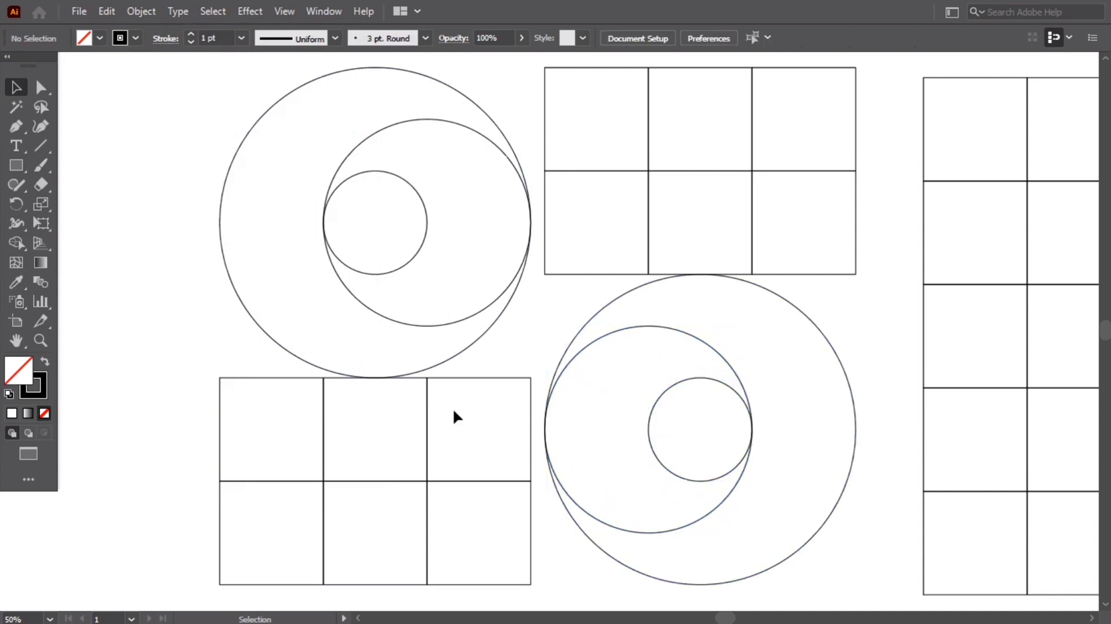
- Group the first grid's remaining cells together with its three circles, and deselect the group
drag(222, 217, 513, 548)
right_click(337, 238)
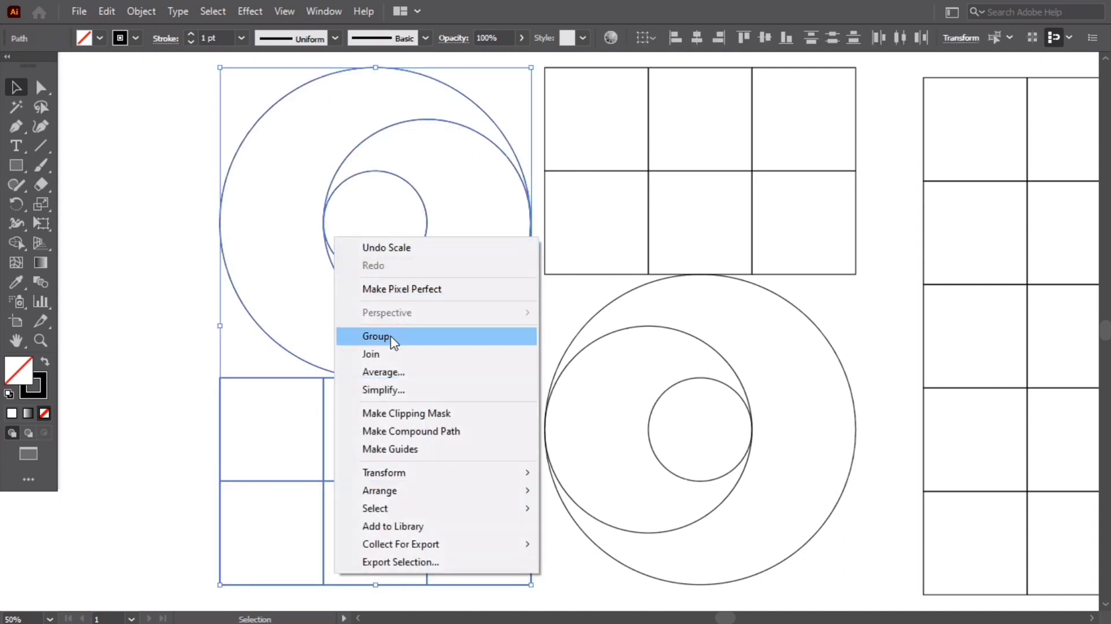
click(373, 335)
click(624, 196)
- Group the second grid's remaining cells together with its three circles, and deselect the group
drag(600, 117, 789, 431)
right_click(680, 247)
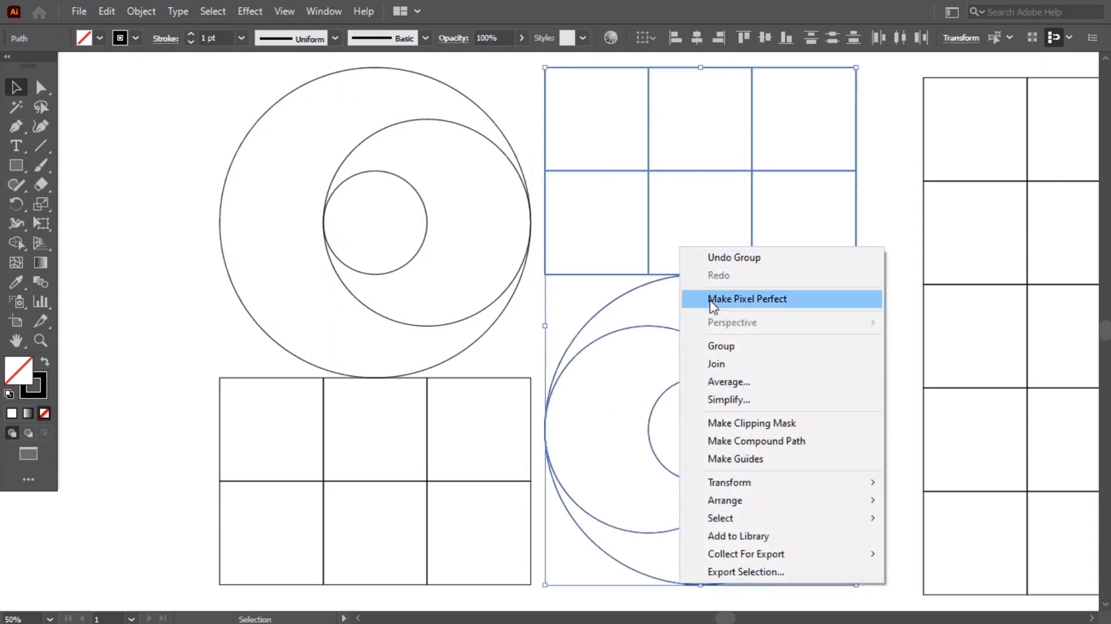
click(728, 348)
click(745, 333)
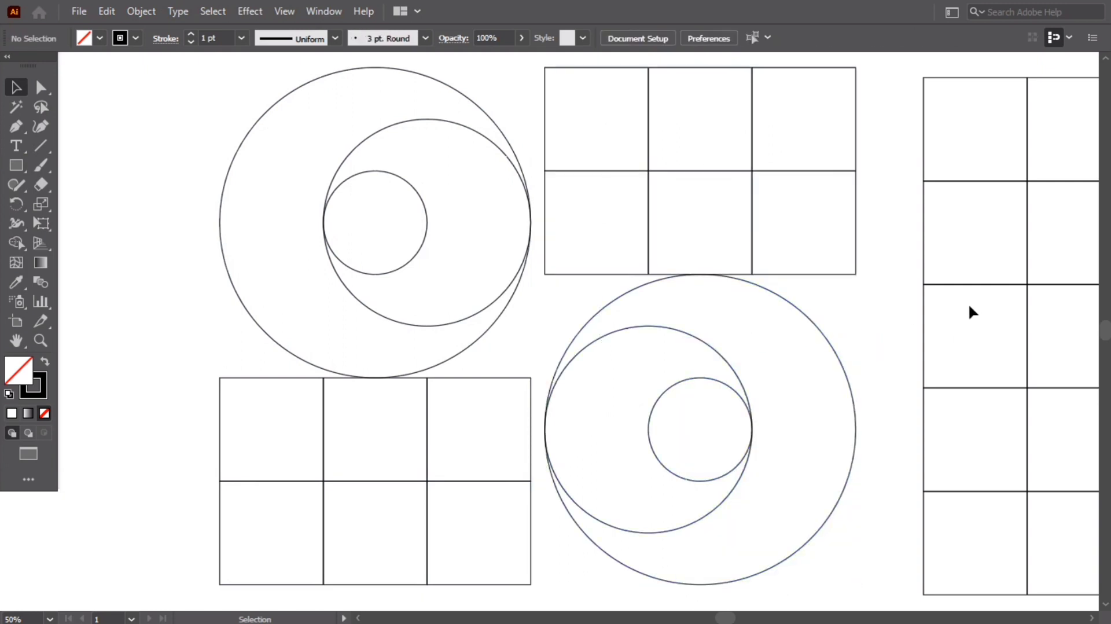
- Stack the plain 3x5 grid and both circle groups by aligning their horizontal and vertical centers, and move the stack slightly down
drag(953, 283, 497, 248)
drag(149, 139, 758, 445)
click(696, 39)
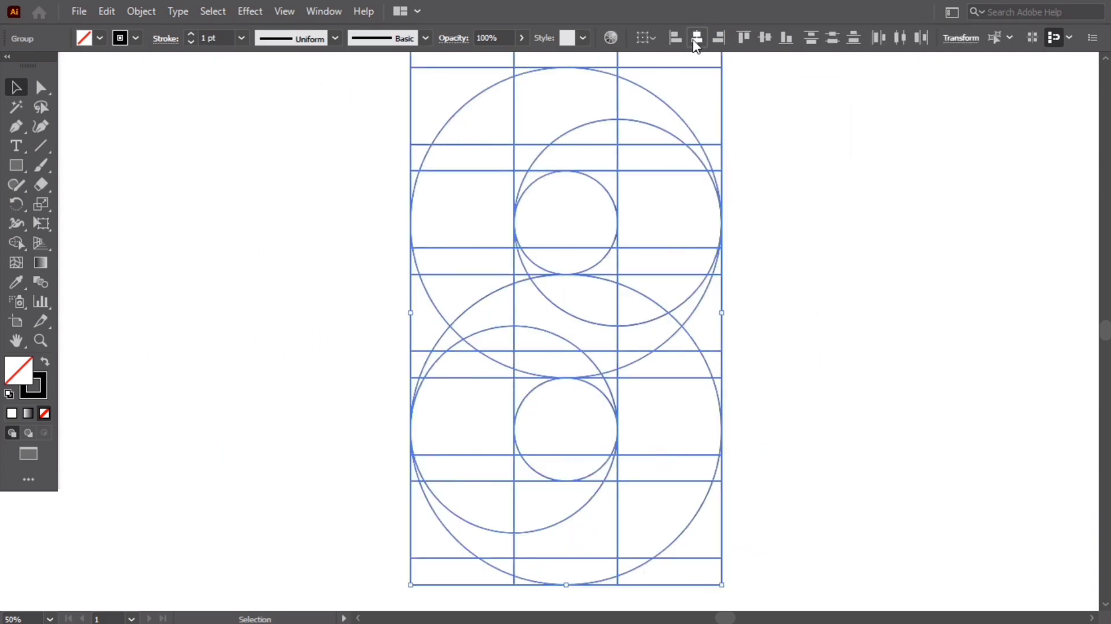
click(764, 38)
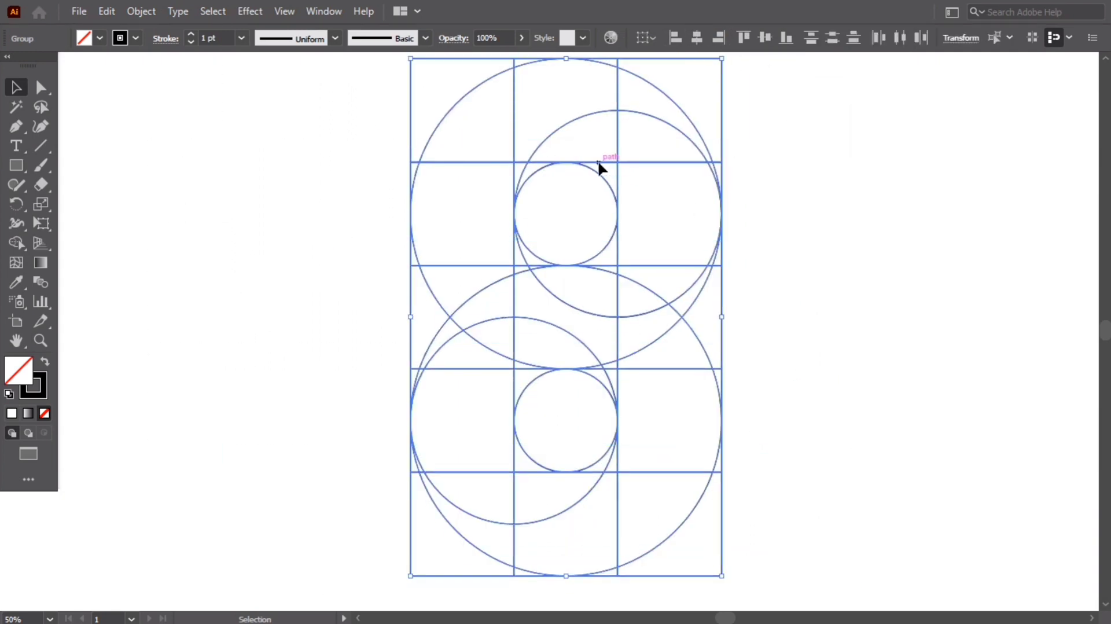
drag(599, 163, 575, 233)
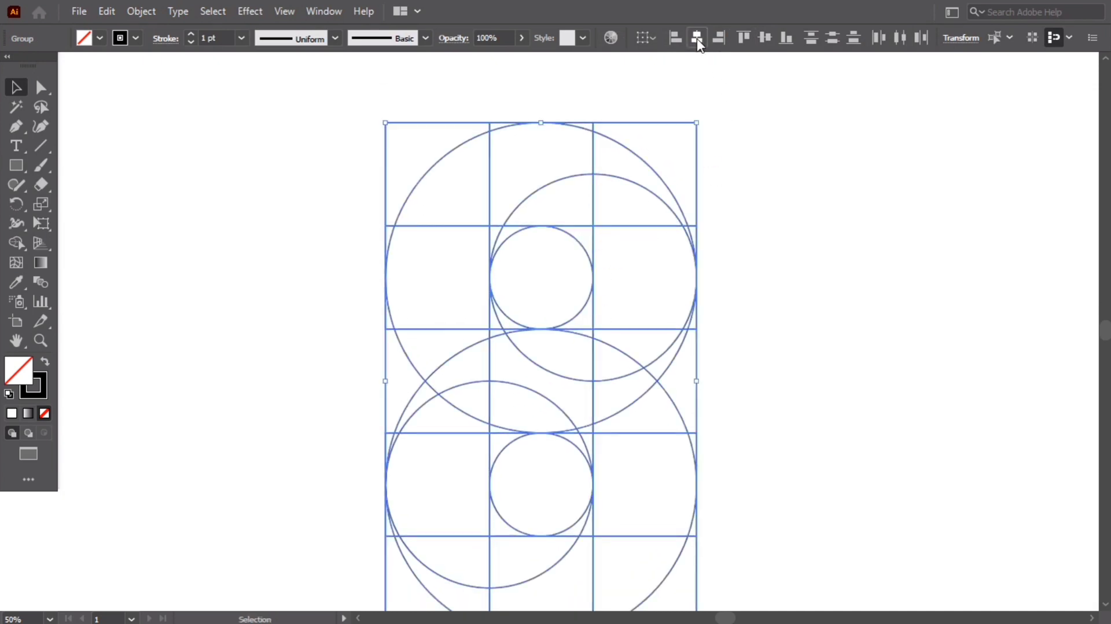
click(797, 168)
- Draw a horizontal line spanning slightly beyond the stacked grid's width, and place it just below the lower small circle
click(41, 146)
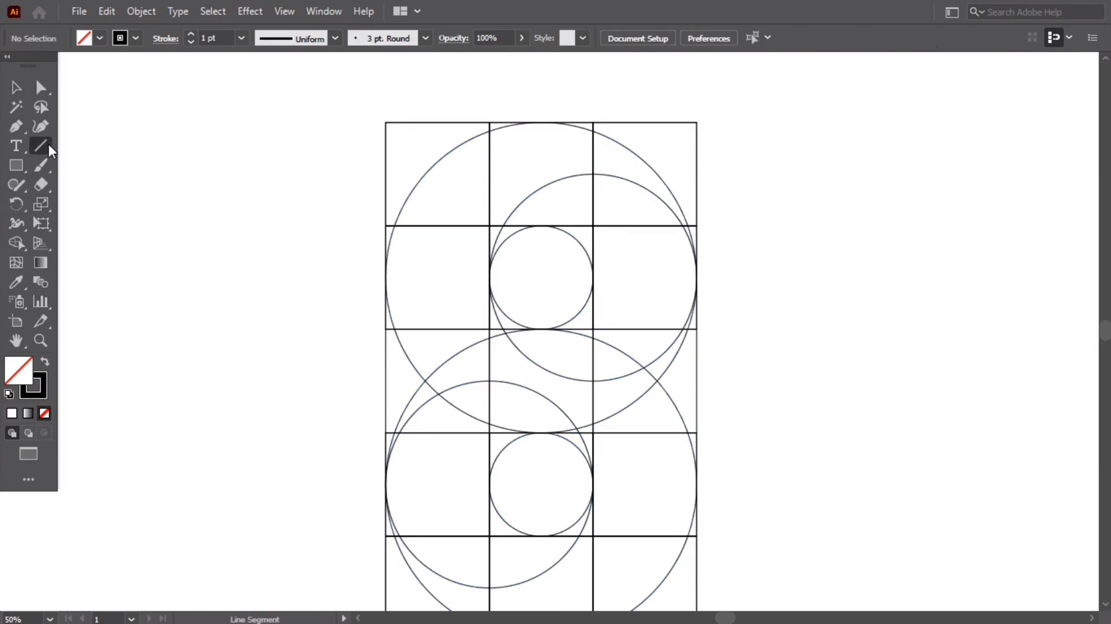
drag(370, 553, 732, 553)
click(16, 88)
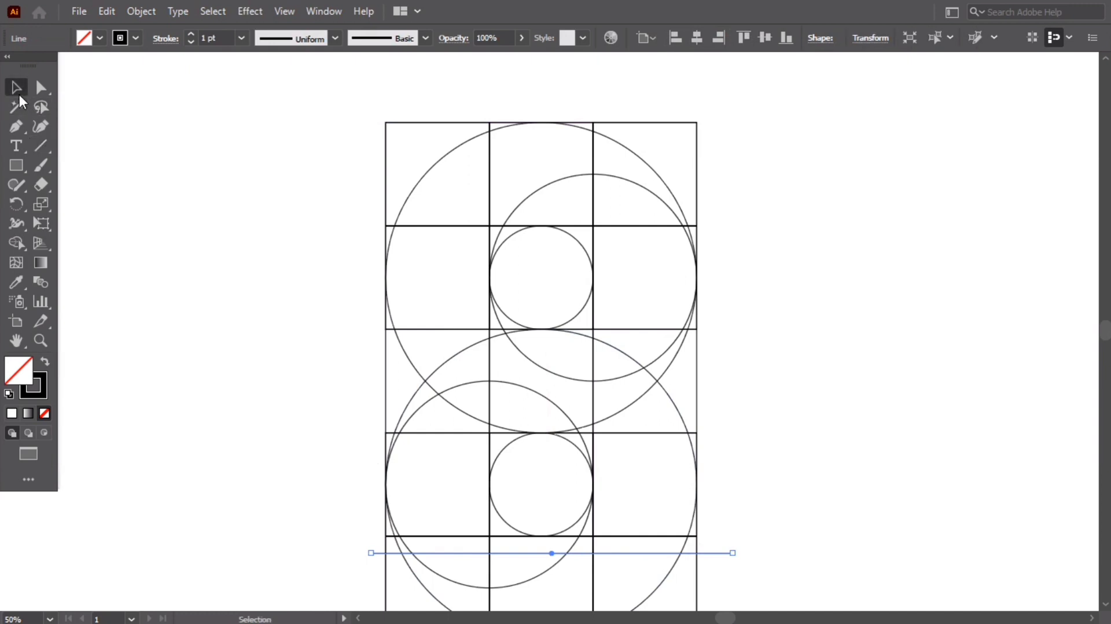
click(194, 350)
drag(533, 552, 533, 547)
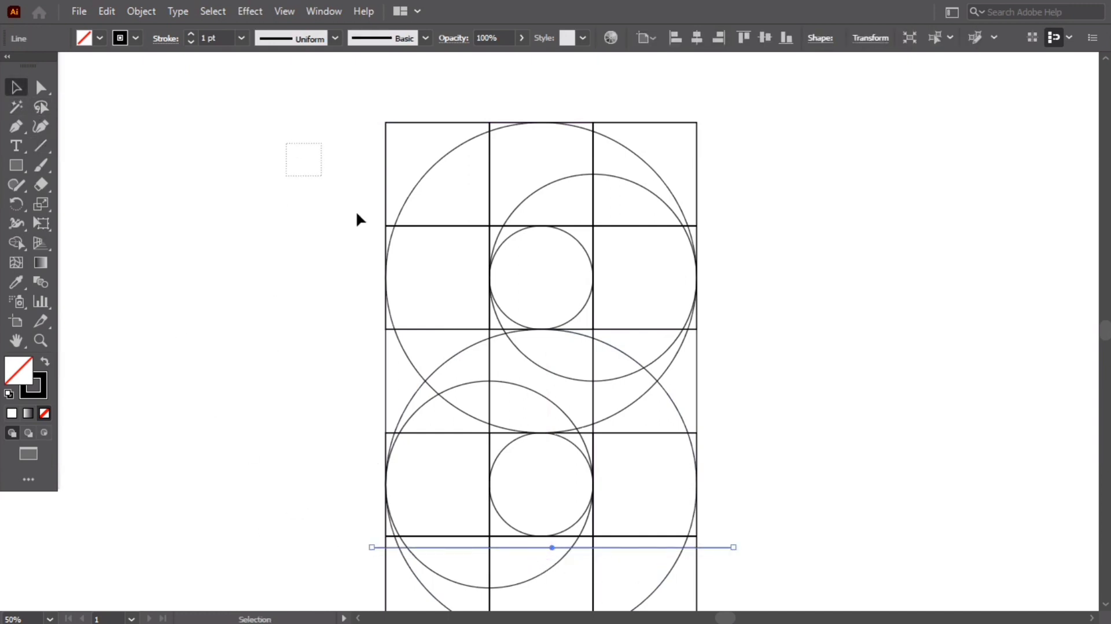
- Select the stacked grids, circles and line for the Shape Builder tool, and set the fill color to black
drag(357, 214, 827, 561)
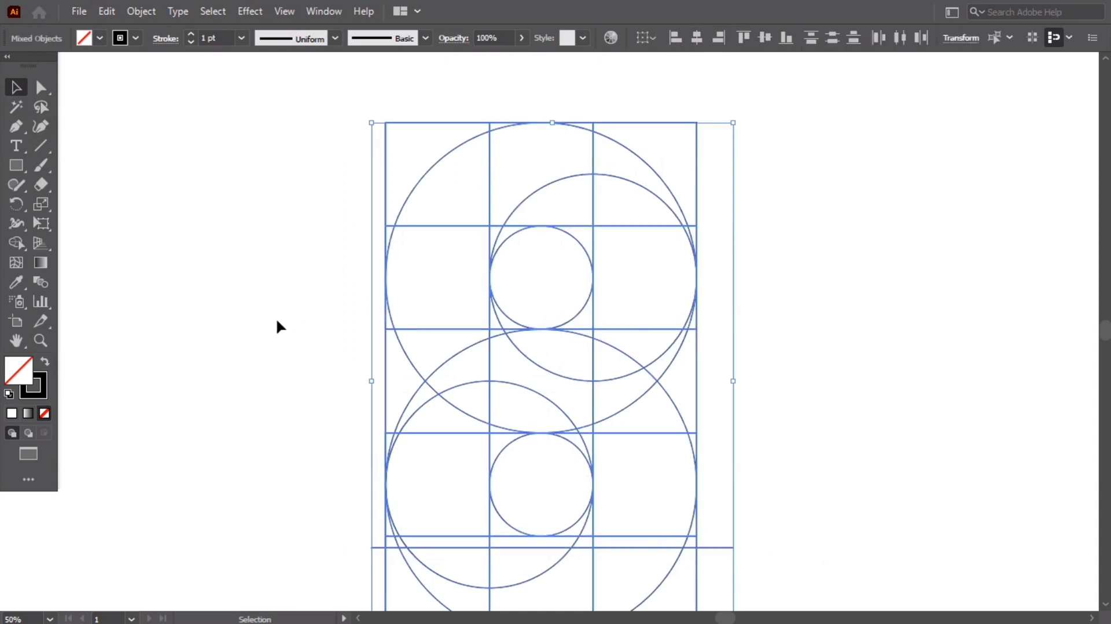
click(14, 240)
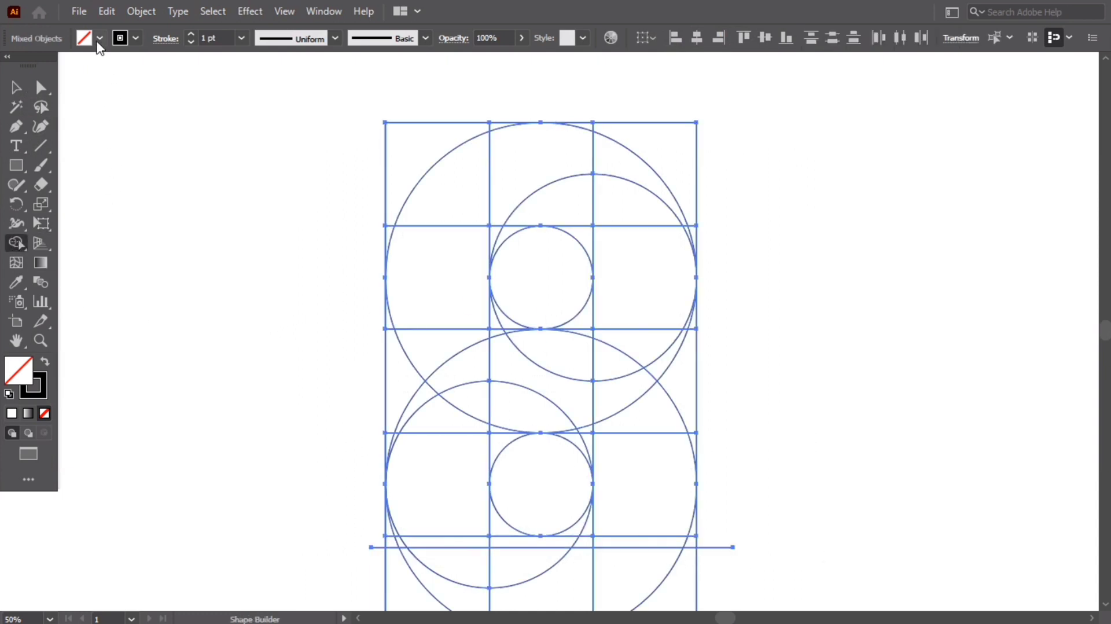
click(98, 38)
click(44, 67)
click(200, 307)
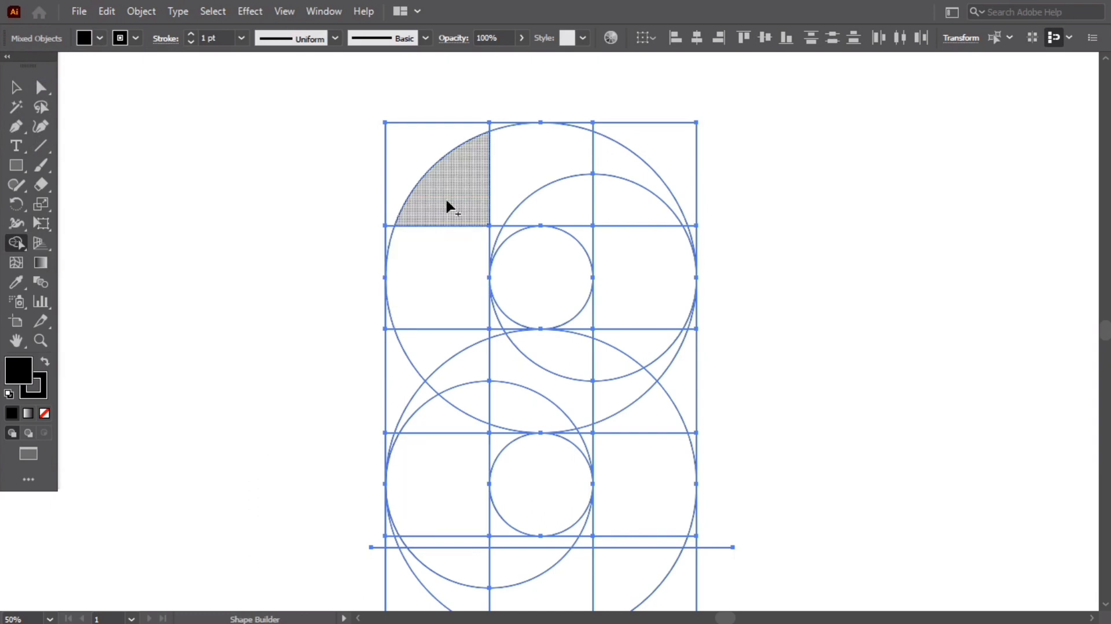
- Merge the regions of the large upper arc and the tall left stroke into one black shape ending at the lower large circle
mouse_move(445, 197)
mouse_down()
mouse_move(580, 153)
mouse_move(635, 151)
mouse_move(477, 213)
mouse_move(445, 261)
mouse_up()
key(ctrl+z)
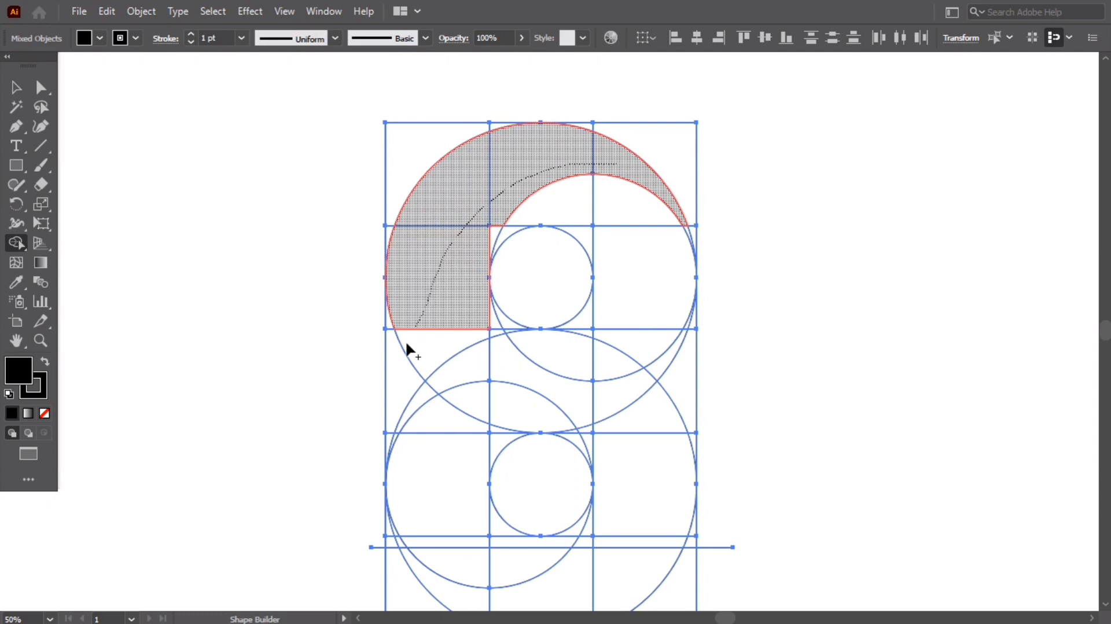
mouse_move(406, 347)
mouse_down()
mouse_move(392, 435)
mouse_move(397, 339)
mouse_up()
mouse_move(418, 297)
mouse_down()
mouse_move(493, 231)
mouse_move(468, 230)
mouse_up()
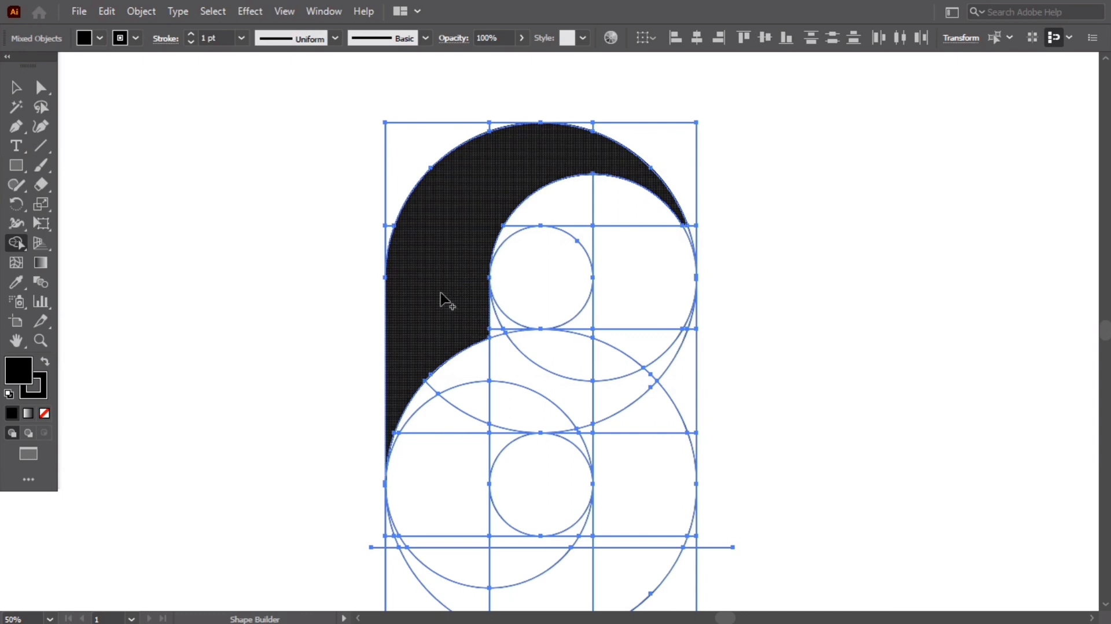
- Merge the regions around the right side of the upper small circle into a black bowl bounded below by the lower large circle
mouse_move(505, 231)
mouse_down()
mouse_move(568, 212)
mouse_move(610, 242)
mouse_move(623, 223)
mouse_move(606, 208)
mouse_move(628, 245)
mouse_up()
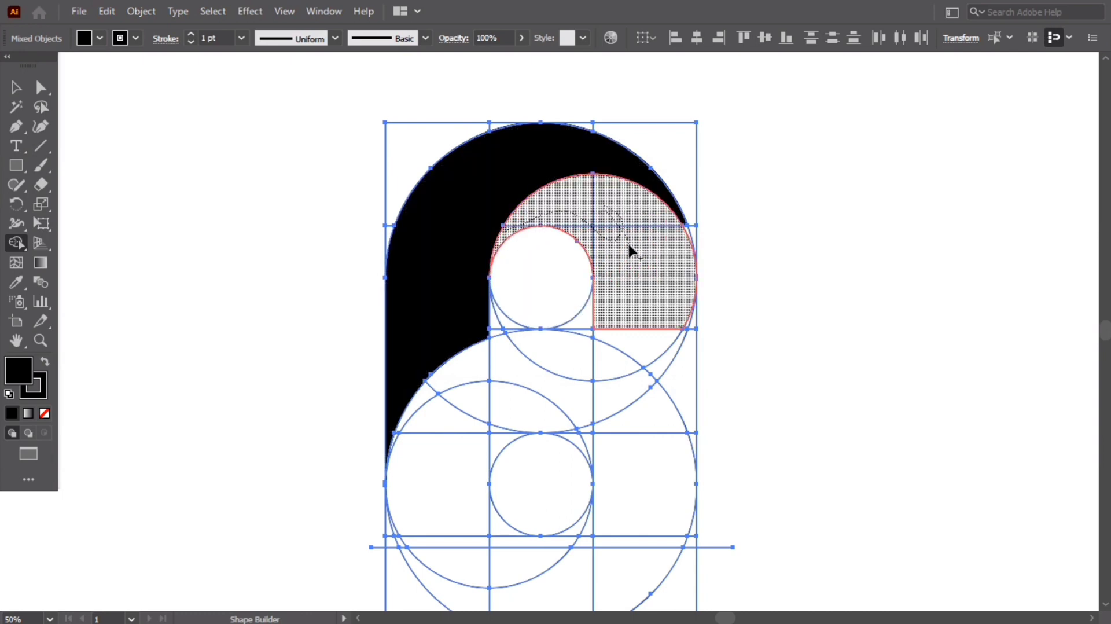
drag(635, 288, 635, 290)
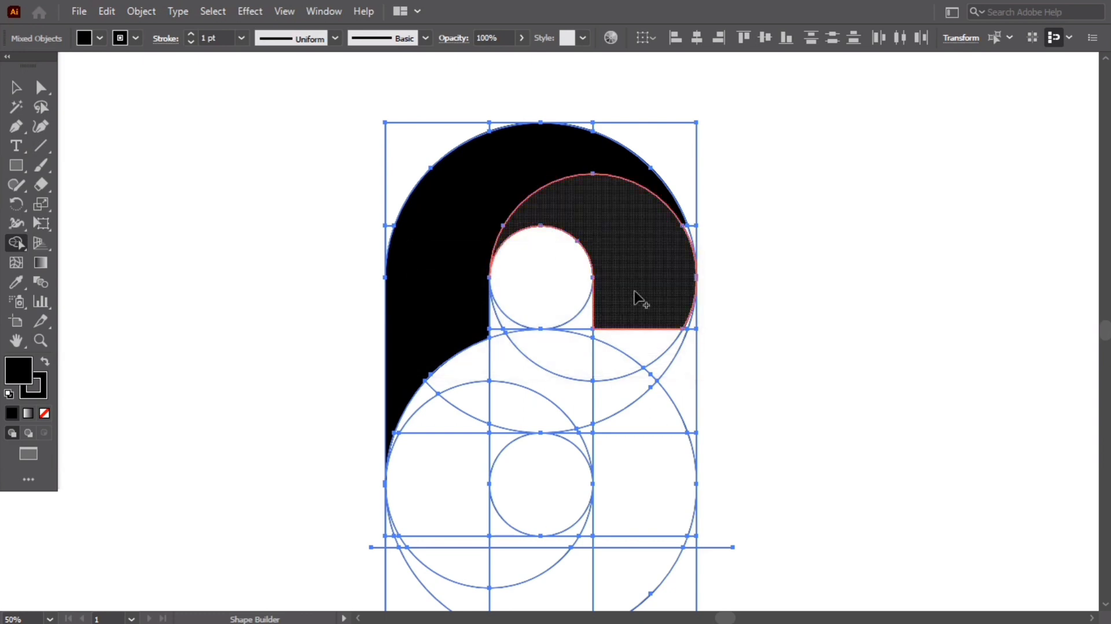
mouse_move(596, 327)
mouse_down()
mouse_move(655, 338)
mouse_move(666, 359)
mouse_move(671, 316)
mouse_move(685, 328)
mouse_move(610, 323)
mouse_up()
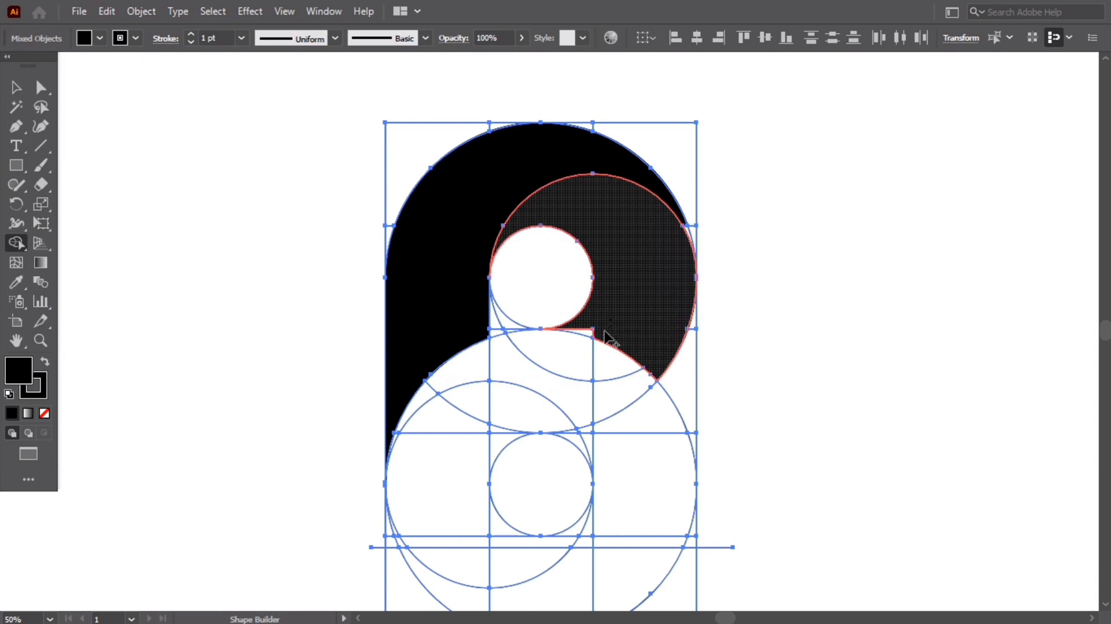
drag(604, 331, 587, 348)
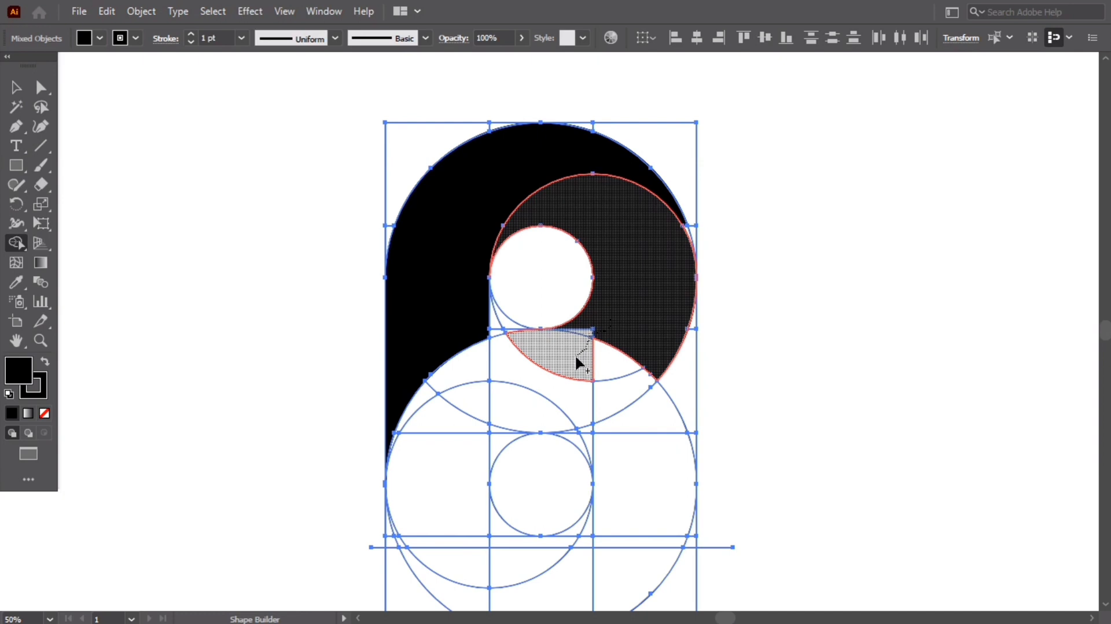
mouse_move(576, 358)
mouse_down()
mouse_move(426, 395)
mouse_move(499, 363)
mouse_up()
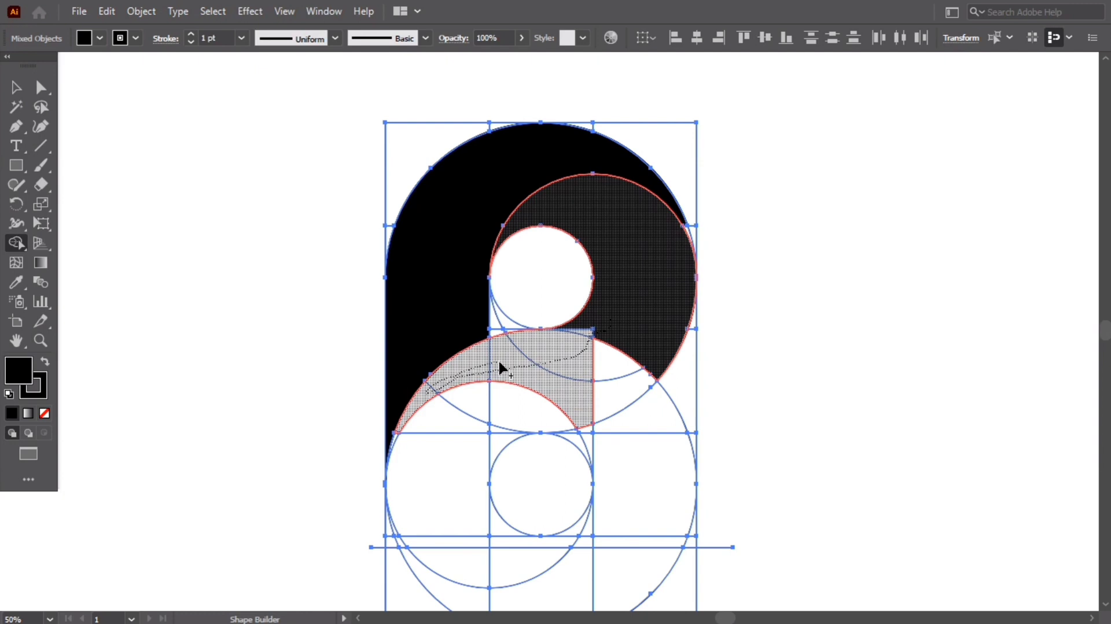
drag(498, 358, 499, 363)
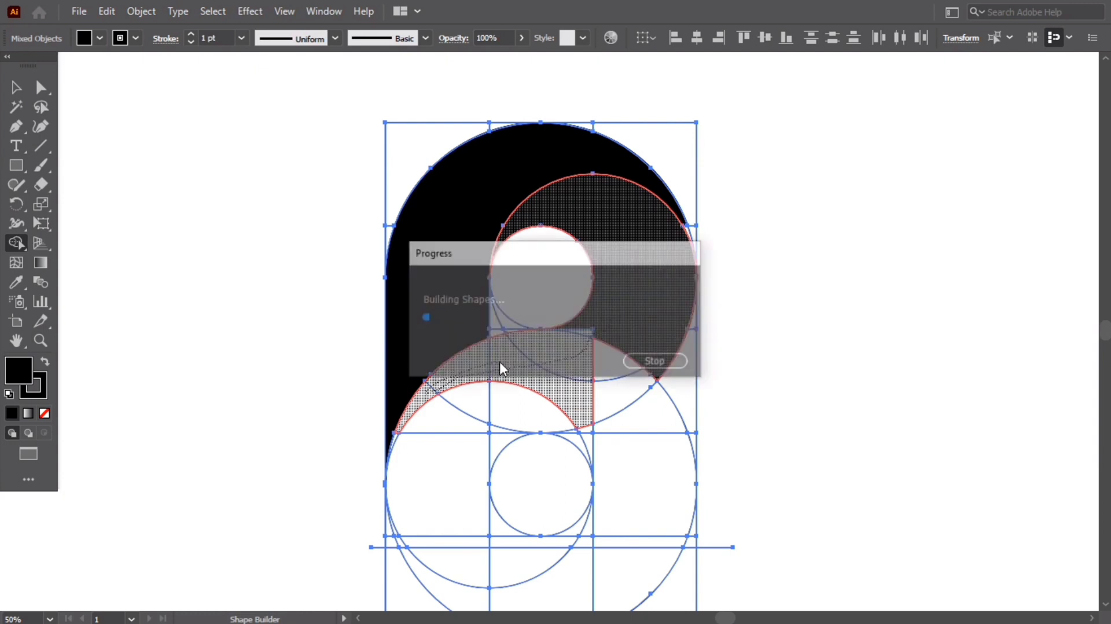
mouse_move(620, 335)
mouse_down()
mouse_move(590, 330)
mouse_move(627, 332)
mouse_up()
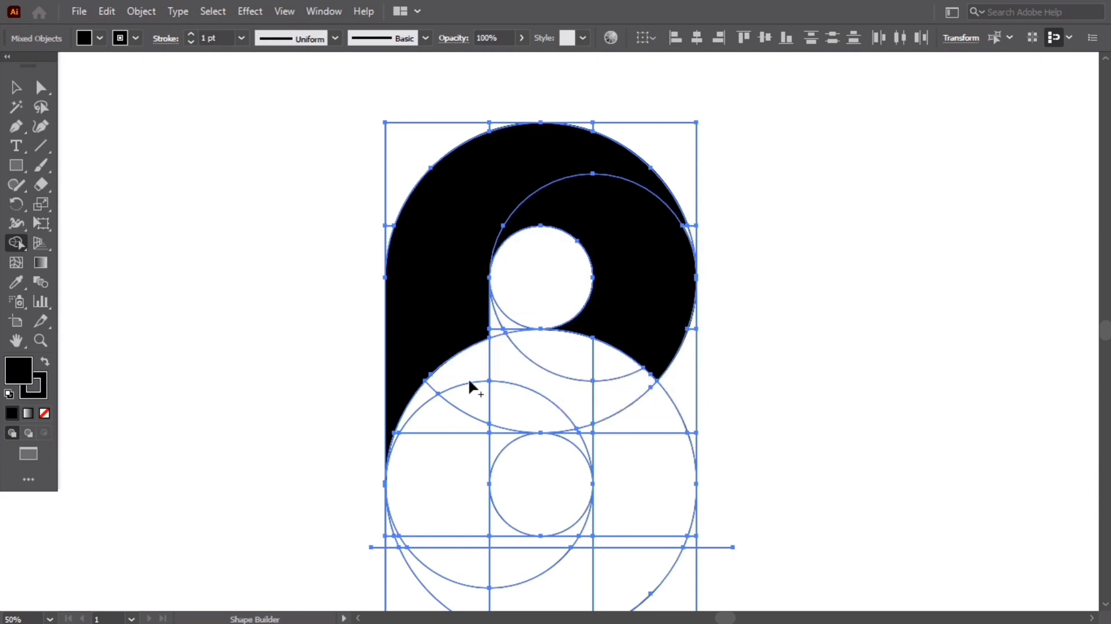
- Merge the lower arch and the right leg above the horizontal line into the black shape of the tall left stroke
mouse_move(471, 386)
mouse_down()
mouse_move(429, 389)
mouse_move(535, 365)
mouse_move(571, 377)
mouse_move(639, 463)
mouse_up()
mouse_move(680, 528)
mouse_down()
mouse_move(692, 543)
mouse_move(671, 533)
mouse_up()
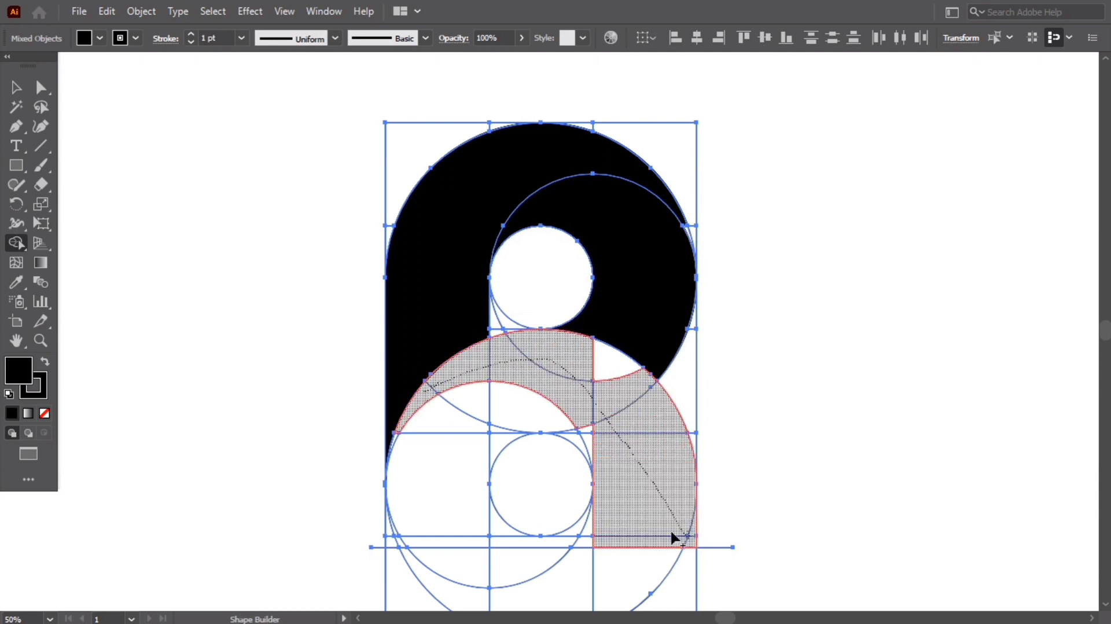
mouse_move(607, 386)
mouse_down()
mouse_move(587, 367)
mouse_move(582, 399)
mouse_up()
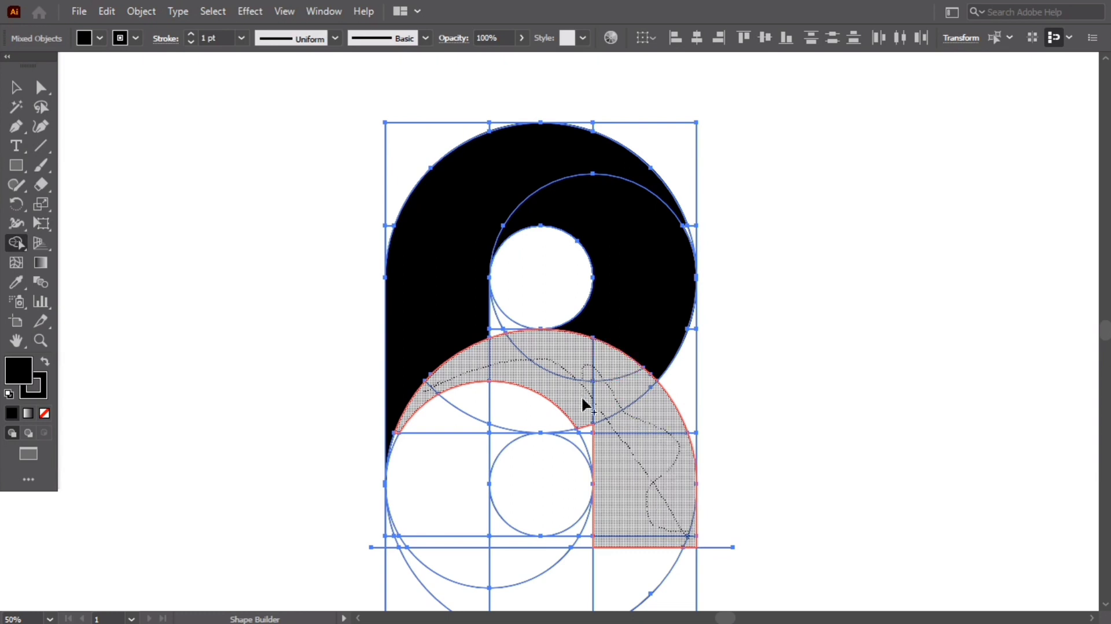
drag(596, 450, 620, 475)
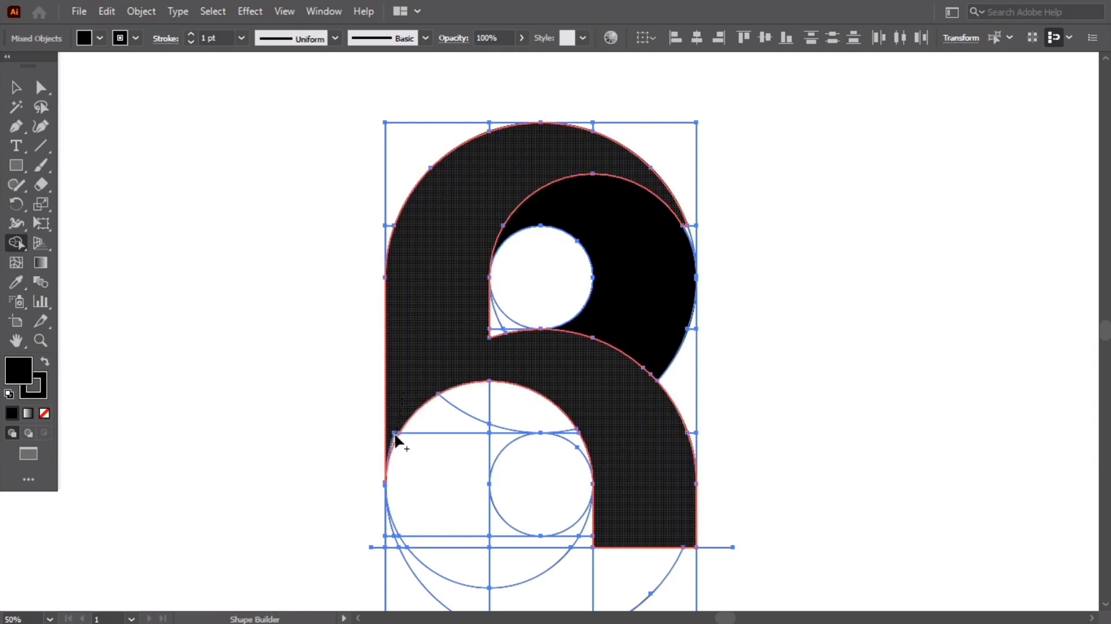
drag(395, 433, 395, 437)
- Merge the regions left of and above the lower small circle into a black left leg ending at the horizontal line, and deselect everything
mouse_move(429, 513)
mouse_down()
mouse_move(392, 538)
mouse_move(434, 531)
mouse_up()
mouse_move(462, 445)
mouse_down()
mouse_move(517, 424)
mouse_move(572, 439)
mouse_move(558, 424)
mouse_move(522, 424)
mouse_move(496, 453)
mouse_move(441, 484)
mouse_up()
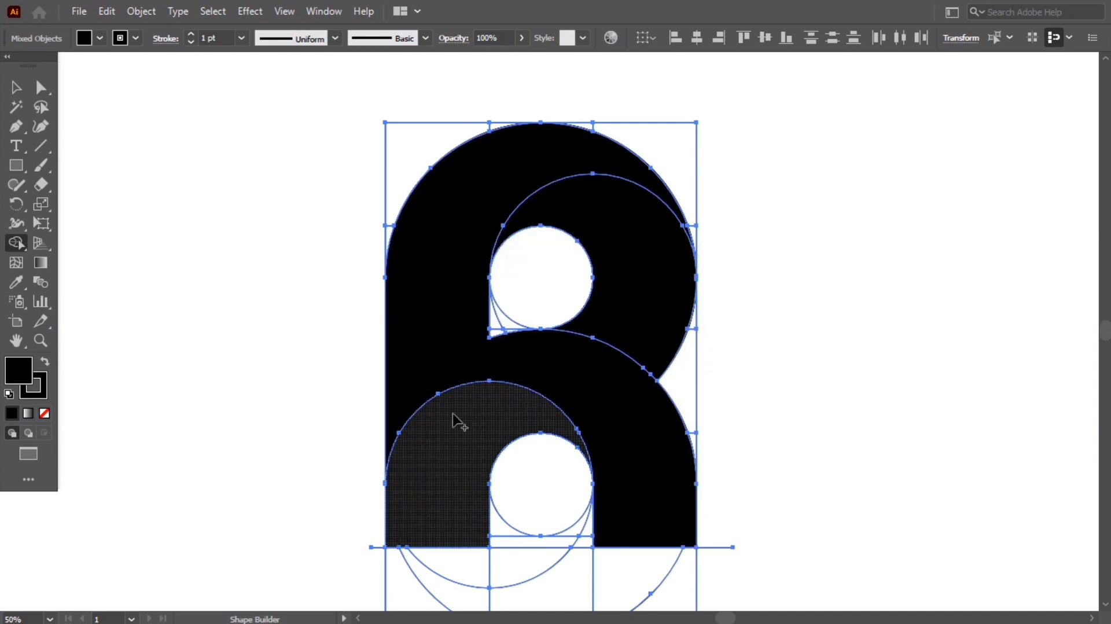
click(15, 89)
click(189, 245)
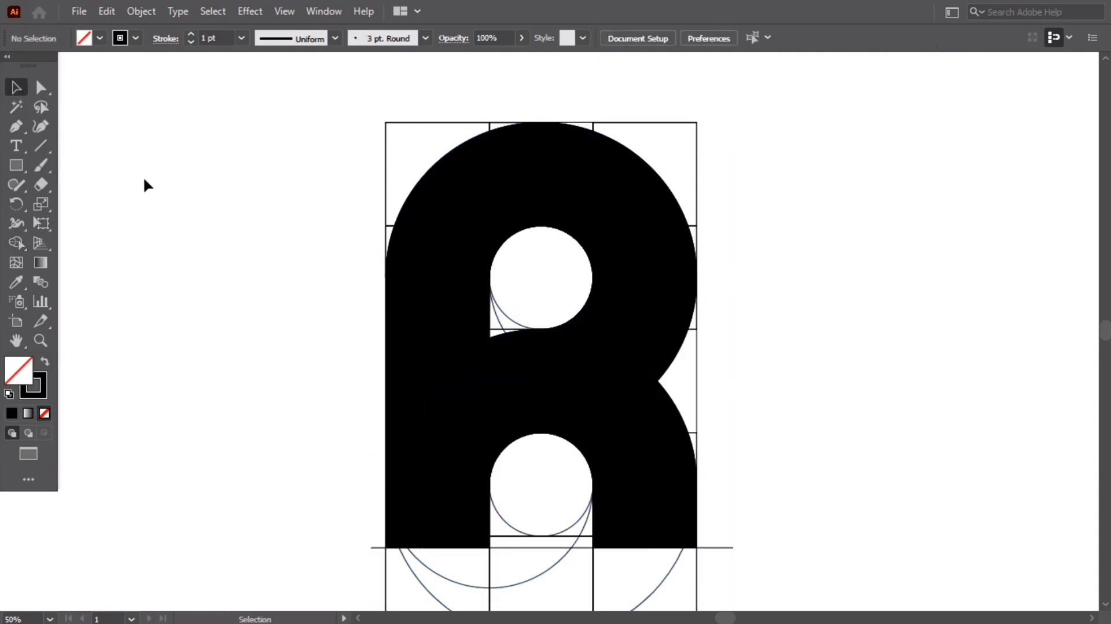
- Select all the leftover grid and circle pieces by matching appearance with the Magic Wand tool and delete them
click(16, 106)
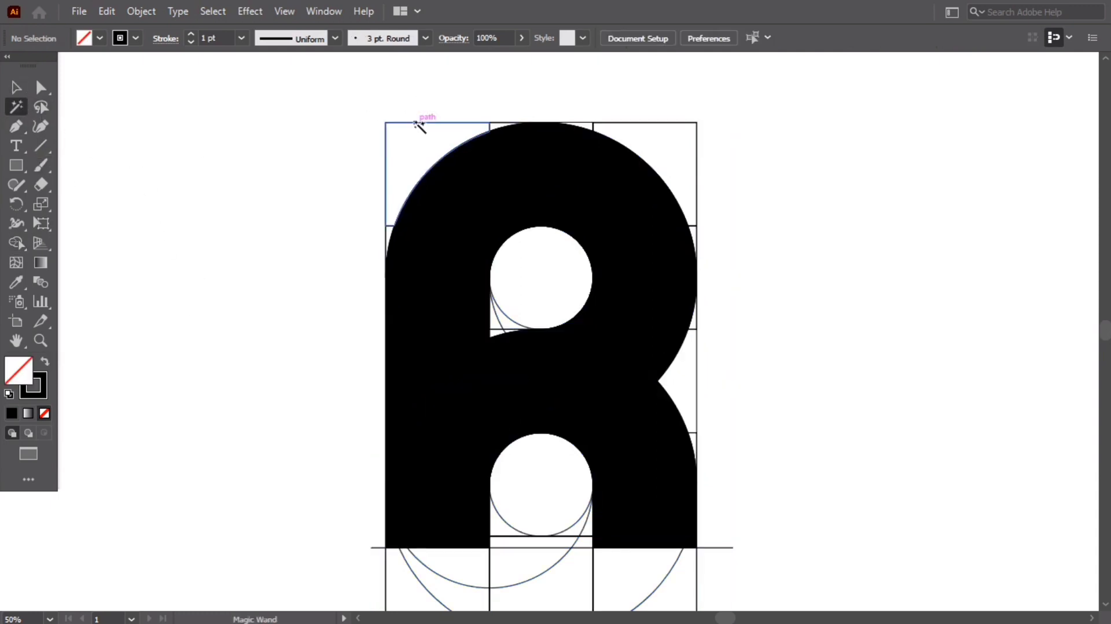
click(418, 125)
key(Delete)
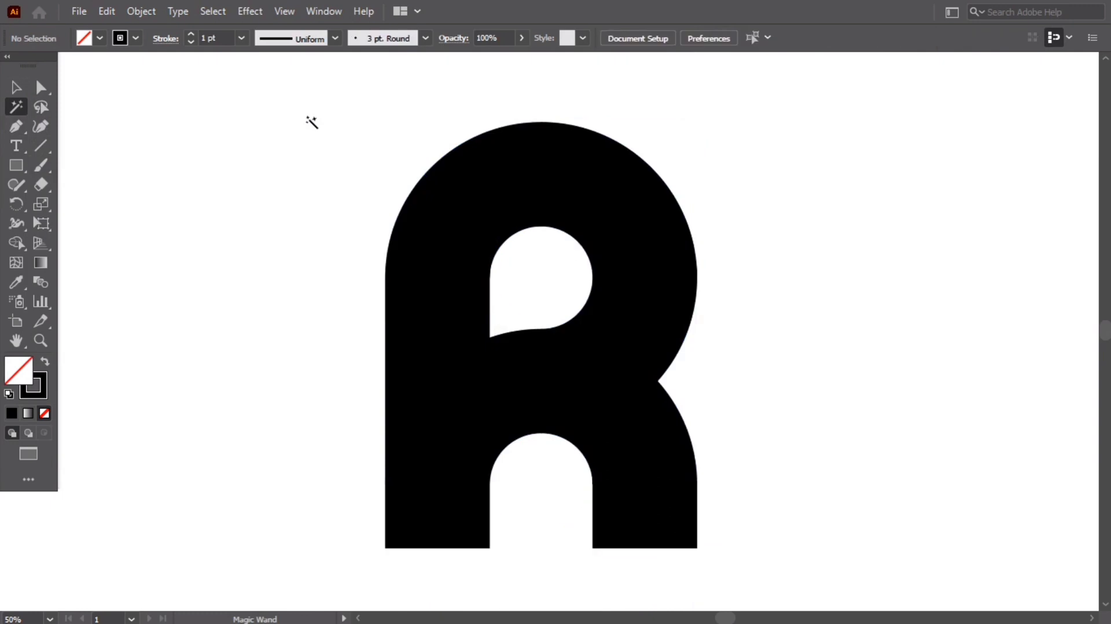
- Group the black R shapes and fully round the bottom ends of both legs with a corner radius of about 82 px
click(16, 87)
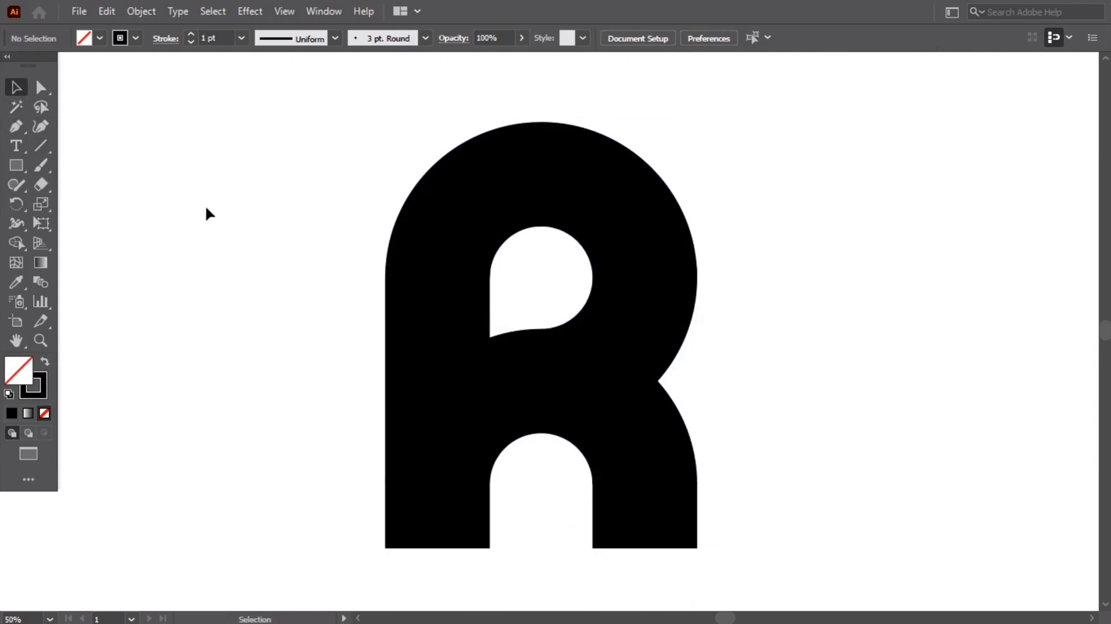
drag(225, 205, 674, 436)
click(42, 87)
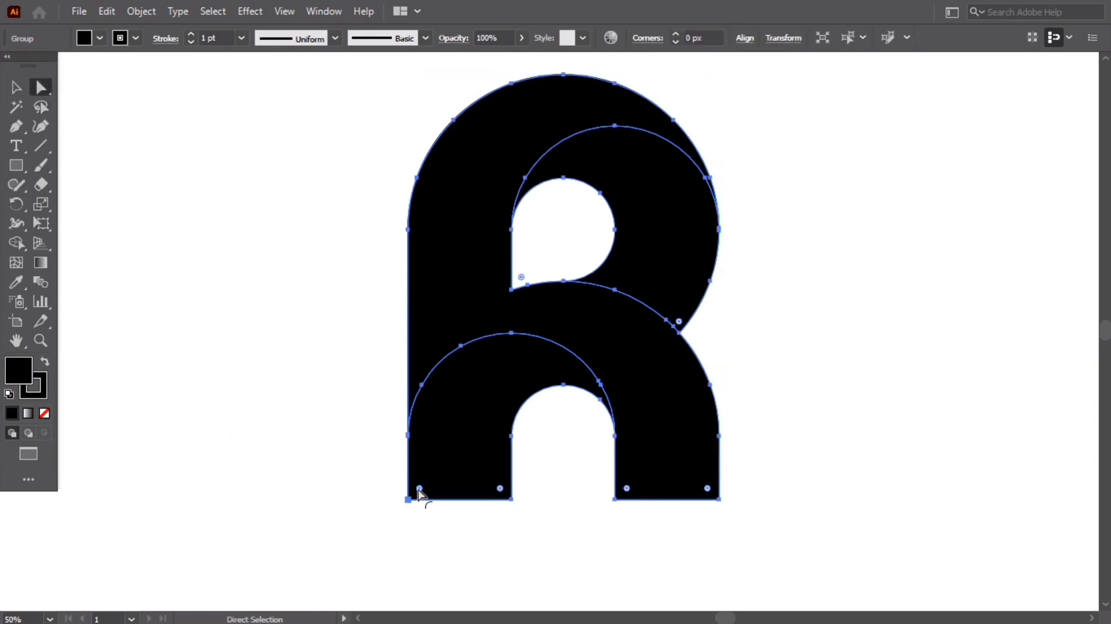
drag(501, 491, 424, 364)
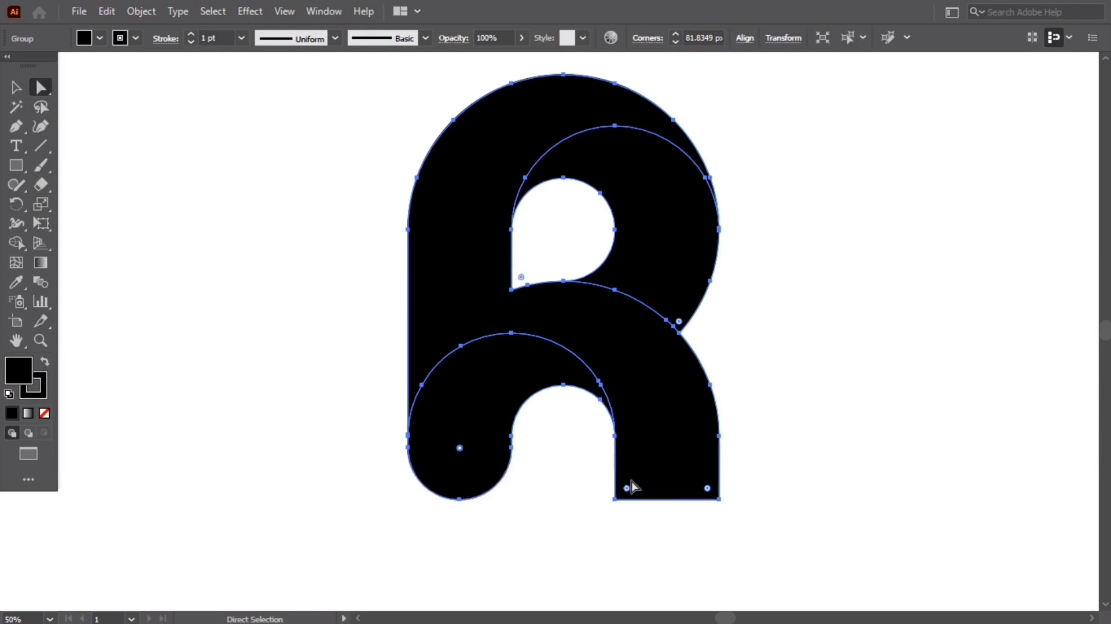
click(708, 489)
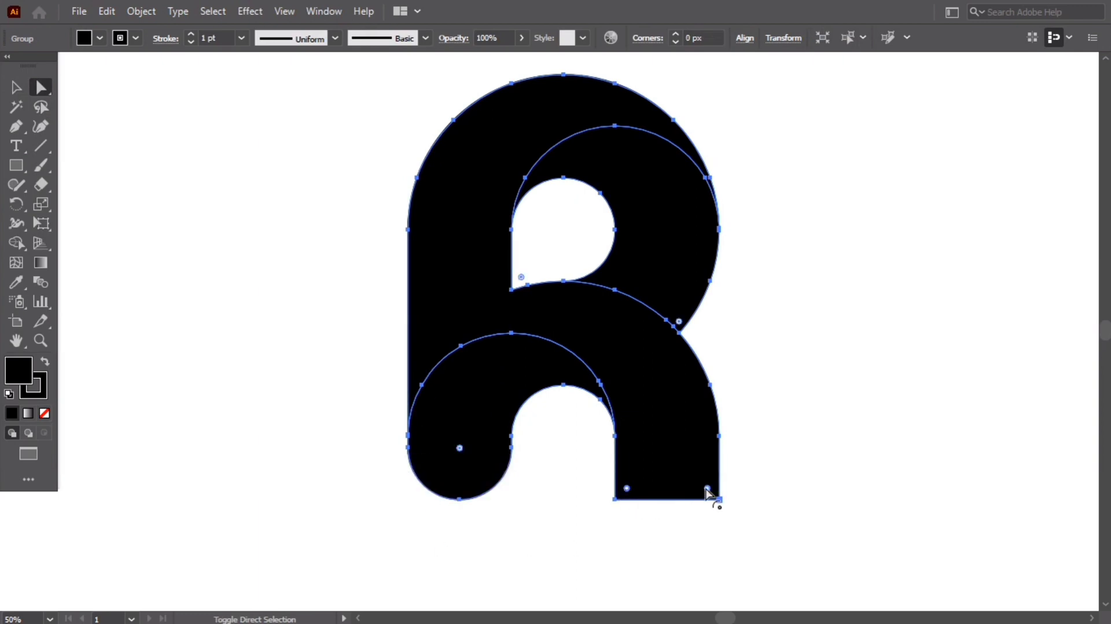
drag(707, 489, 597, 351)
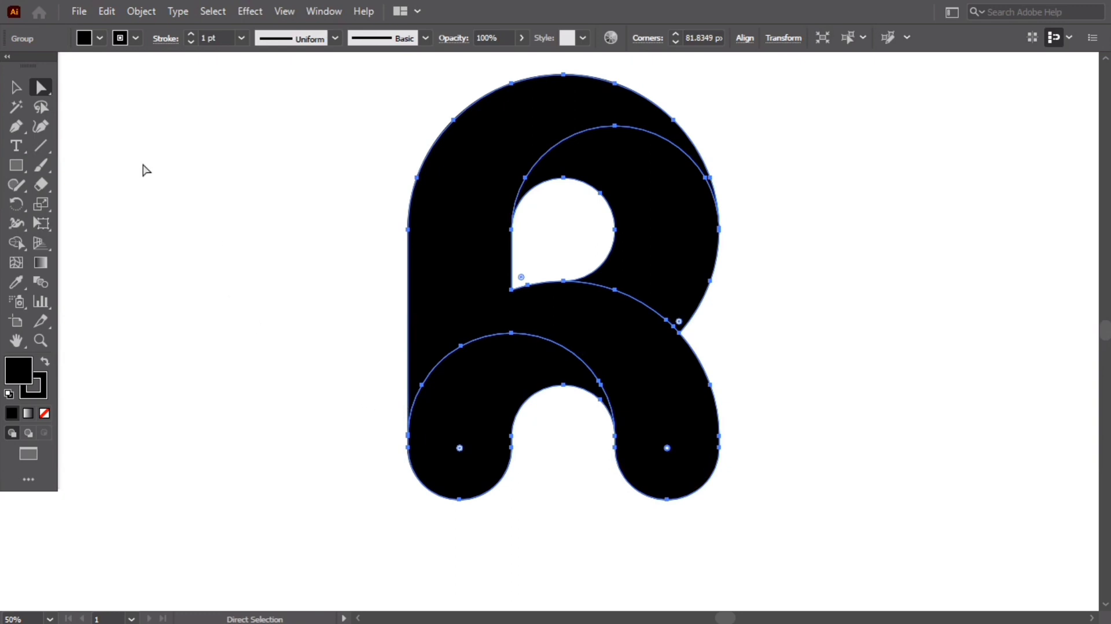
key(v)
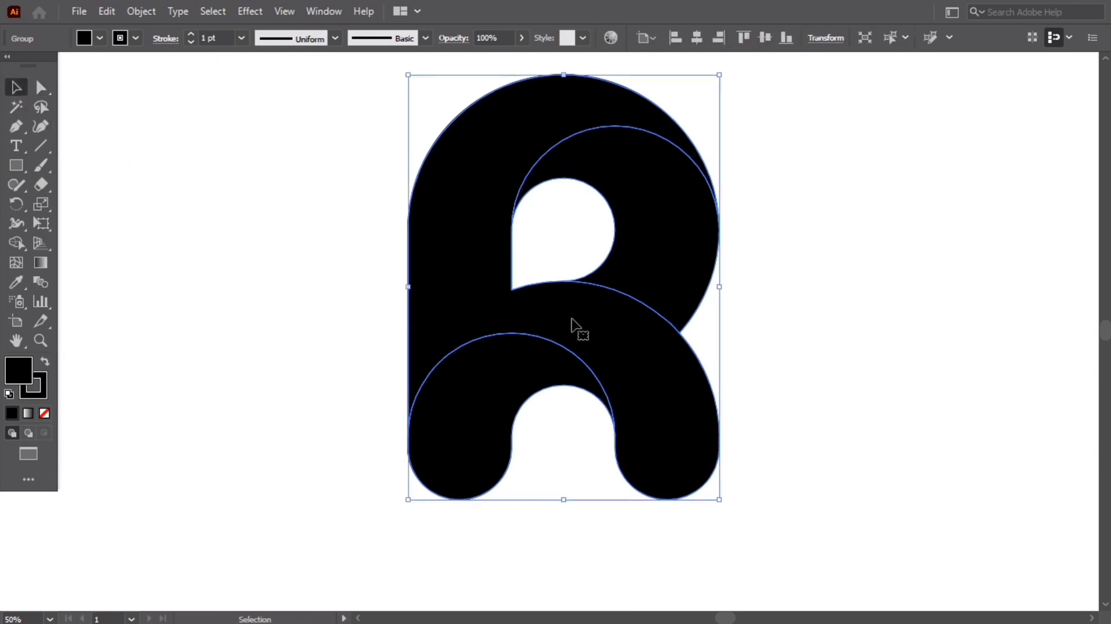
- Scale the R down proportionally to about two thirds of its size and position it near the middle of the canvas
drag(575, 327, 575, 354)
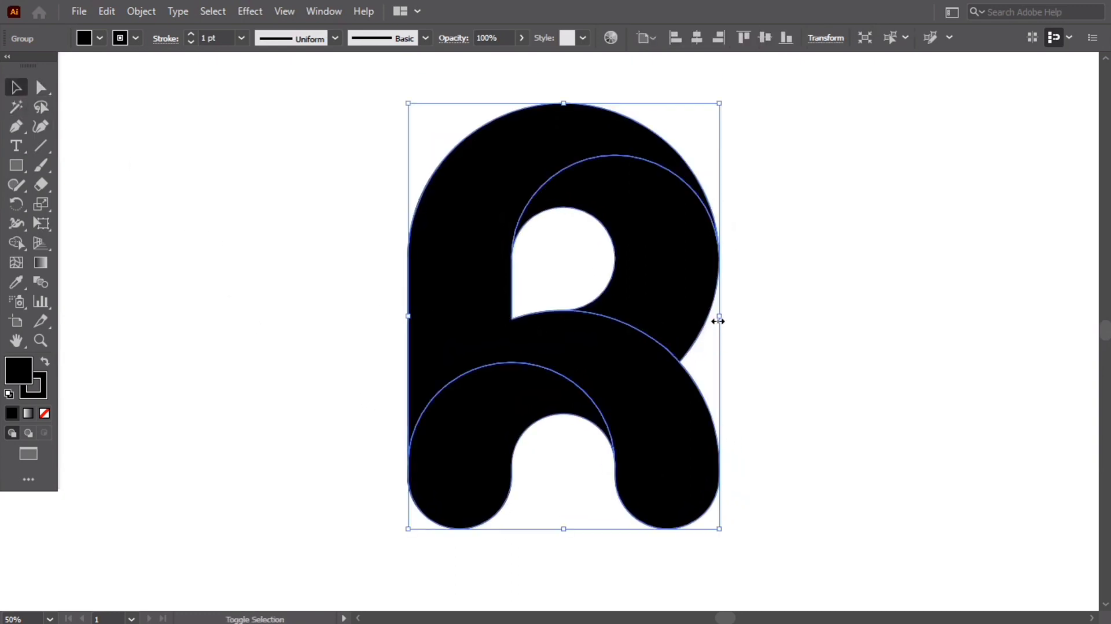
drag(718, 317, 662, 322)
drag(586, 351, 599, 348)
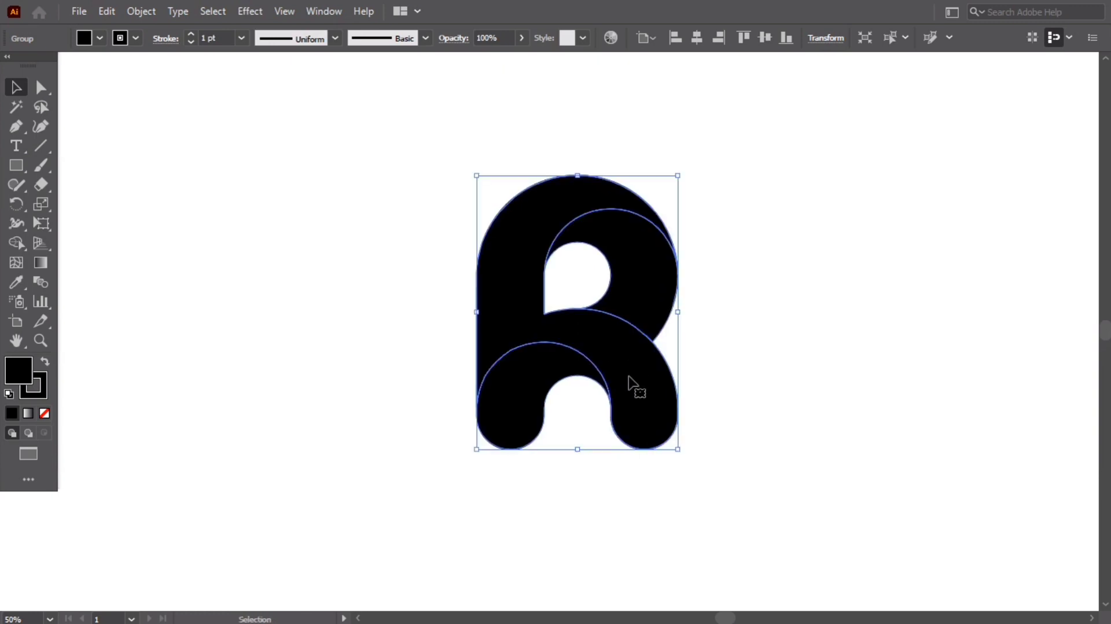
- Fill the whole R with the white-to-black linear gradient swatch
click(98, 41)
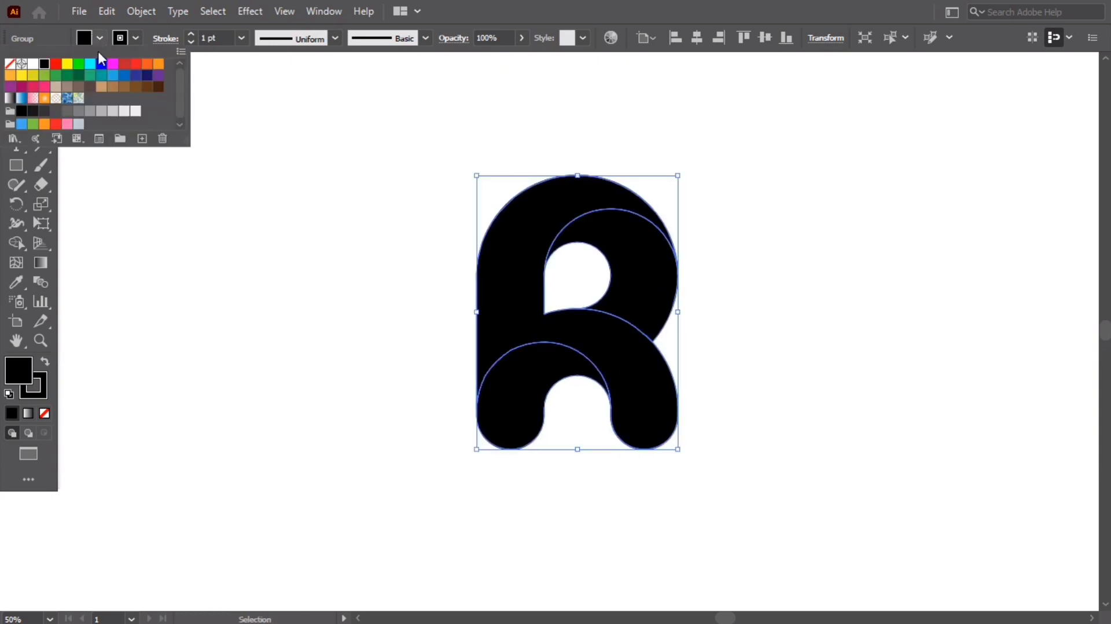
click(12, 97)
click(255, 280)
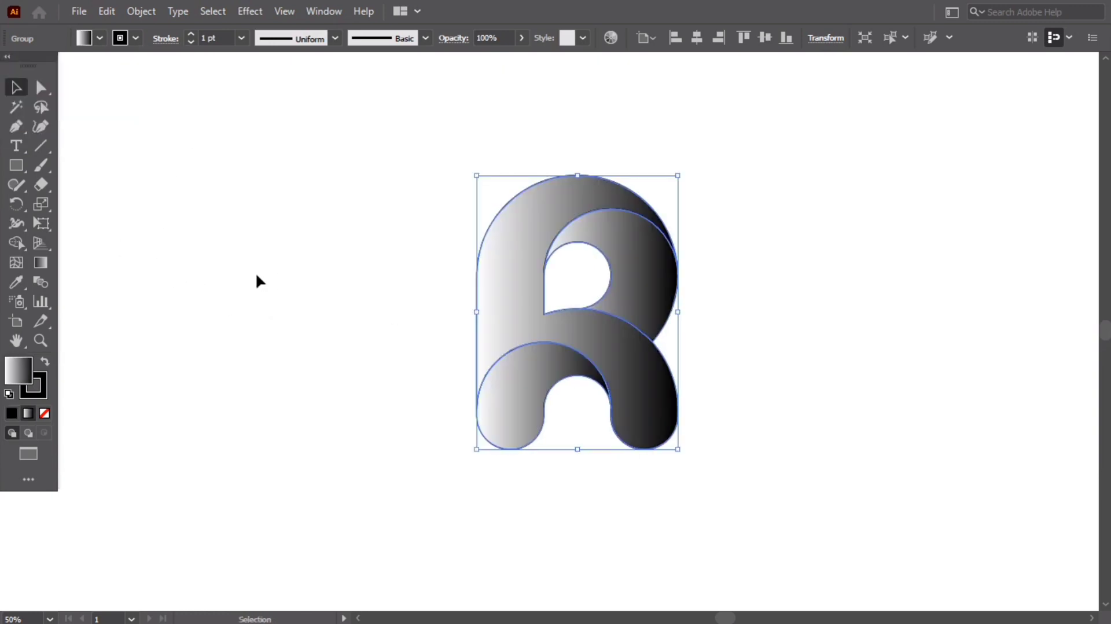
- Ungroup the R so its three shapes can be edited separately, and clear the selection
click(255, 281)
click(520, 302)
right_click(309, 206)
click(397, 350)
click(383, 277)
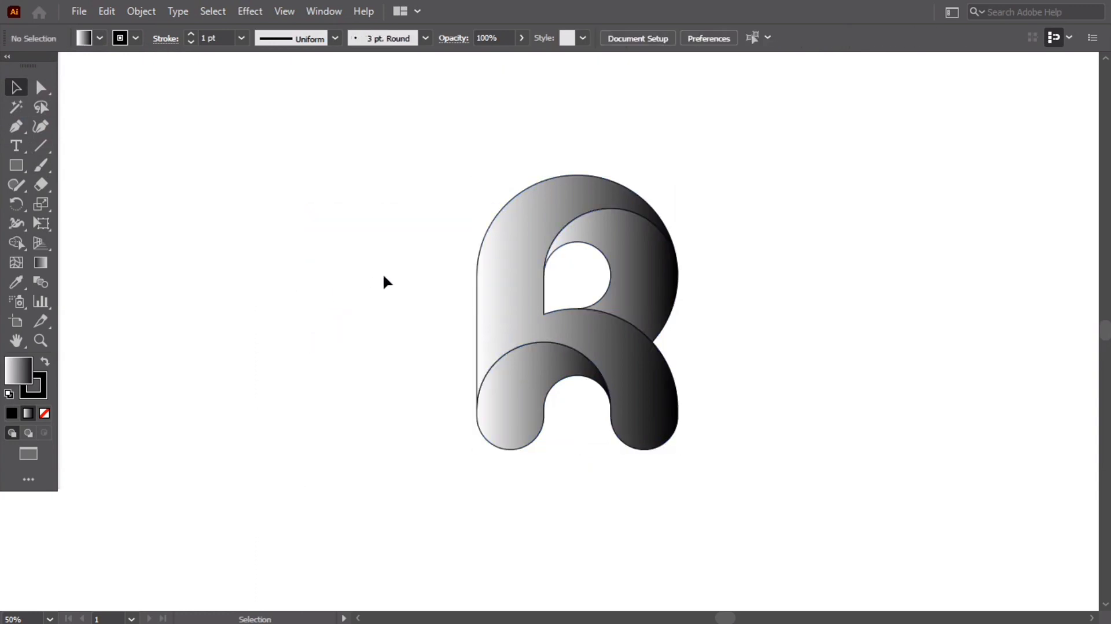
- Redraw the main stroke shape's gradient horizontally far beyond both sides of the letter, running from white at right to black at left
click(481, 294)
click(41, 263)
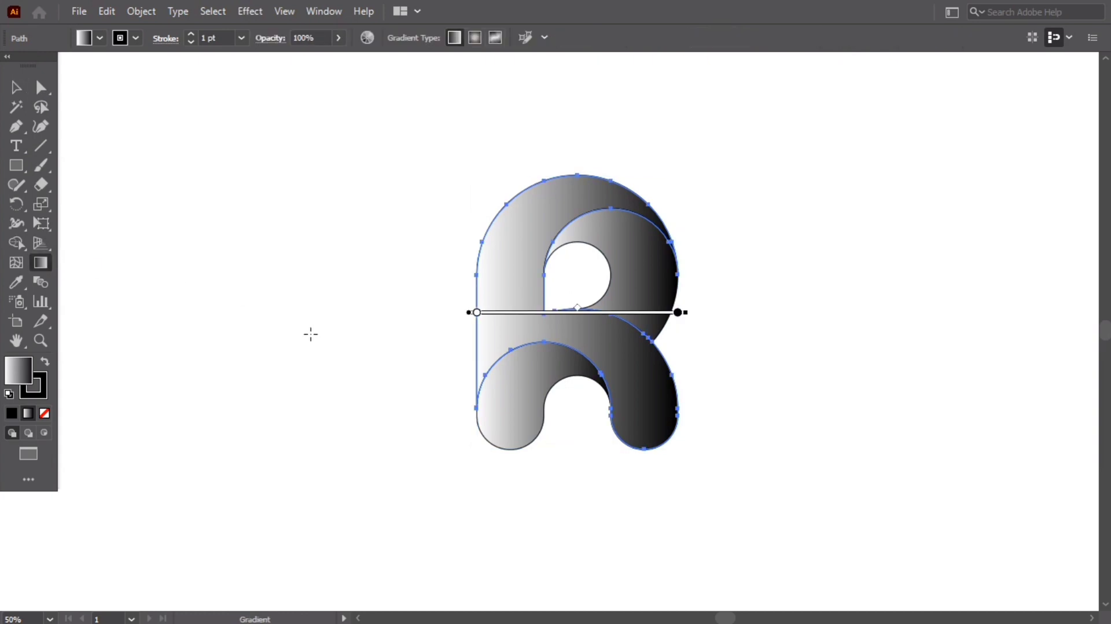
drag(1012, 317, 120, 313)
key(v)
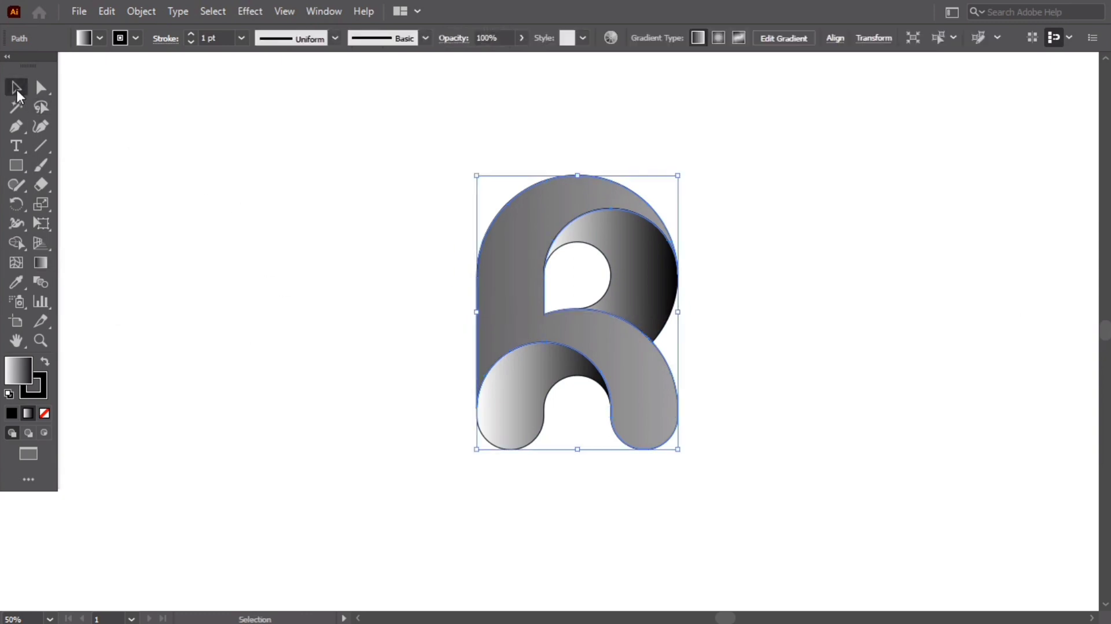
click(233, 253)
- Redraw the left leg's gradient vertically beyond the shape, running from white below to black above
click(498, 374)
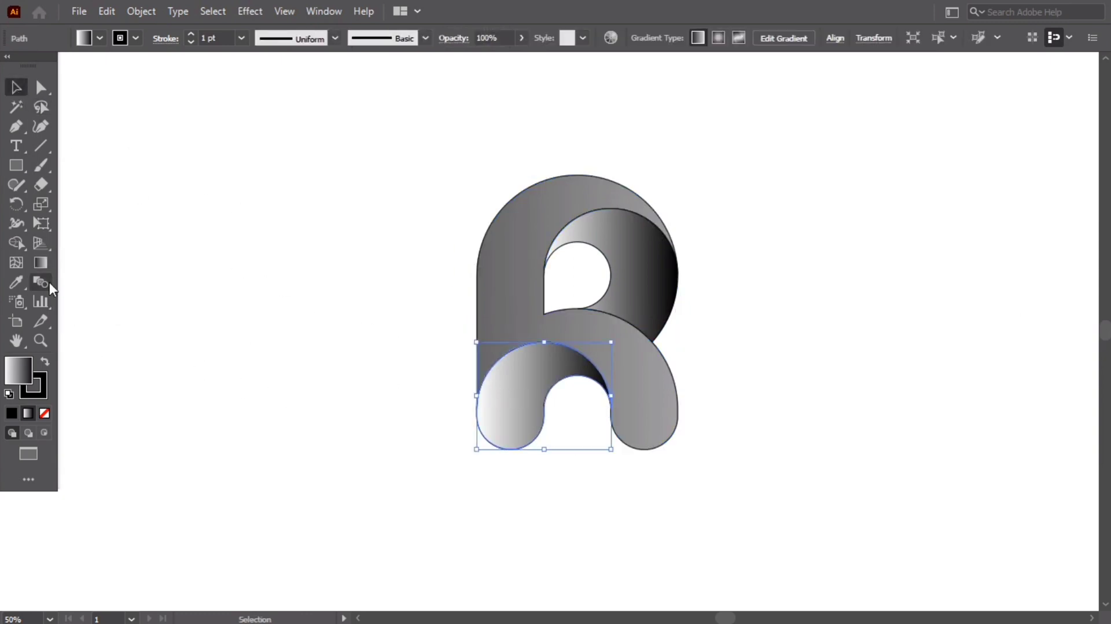
key(g)
mouse_move(565, 587)
mouse_down()
mouse_move(566, 397)
mouse_move(513, 359)
mouse_move(471, 241)
mouse_move(491, 306)
mouse_move(490, 295)
mouse_up()
click(15, 87)
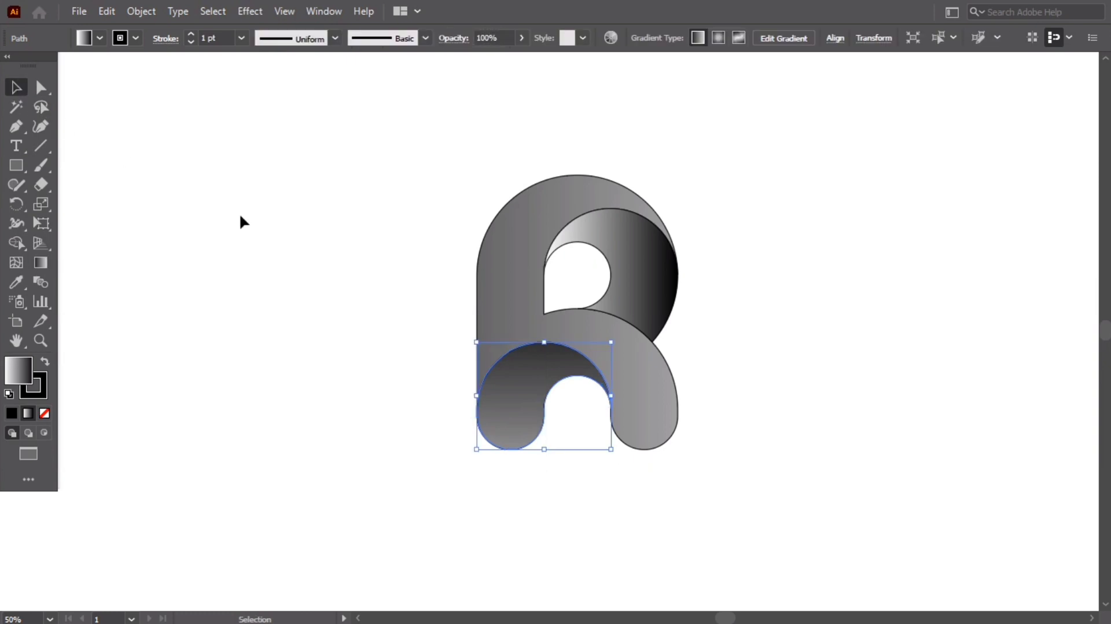
click(258, 240)
- Redraw the upper bowl's gradient vertically from white well below the bowl to black above the letter
click(600, 236)
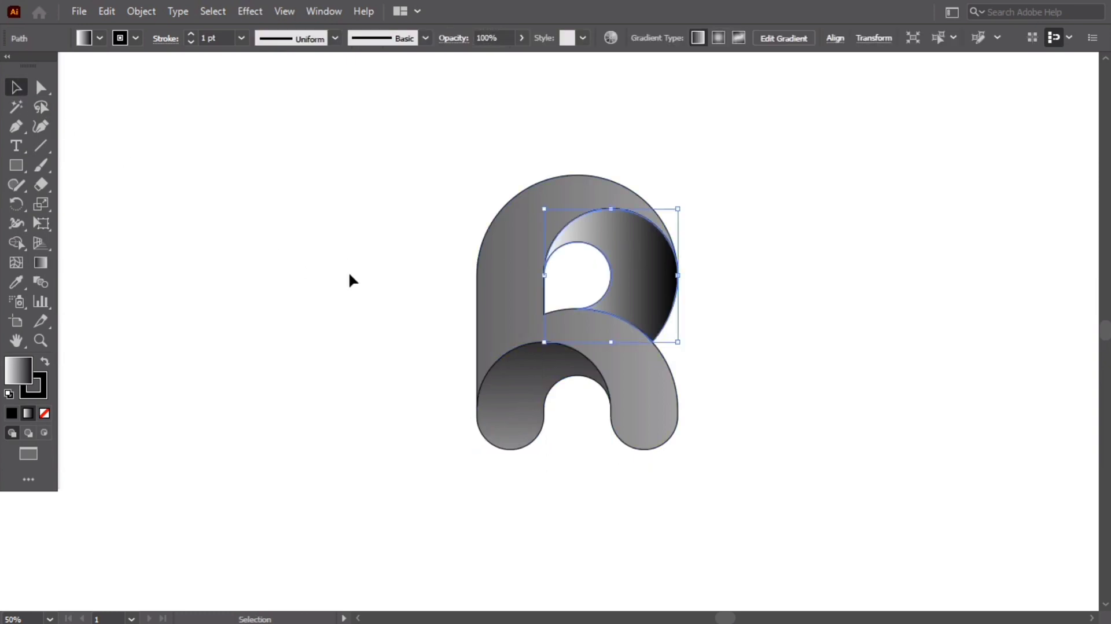
click(40, 262)
mouse_move(658, 533)
mouse_down()
mouse_move(657, 308)
mouse_move(581, 144)
mouse_move(581, 129)
mouse_move(588, 154)
mouse_move(584, 122)
mouse_up()
click(17, 87)
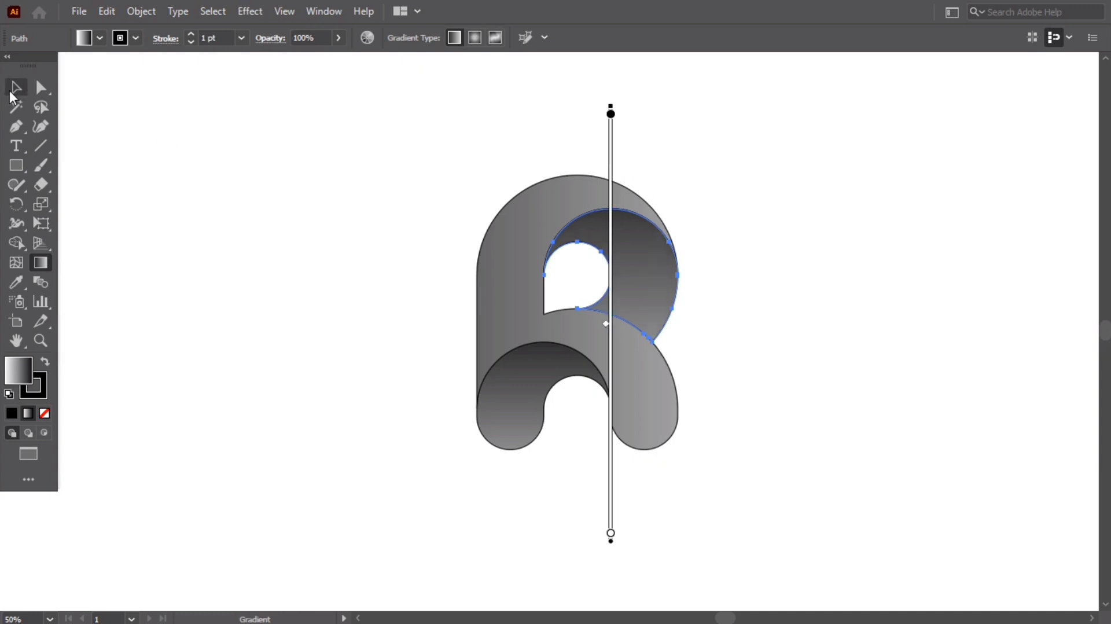
click(278, 257)
- Remove the stroke from all three R shapes and group them
drag(354, 171, 729, 422)
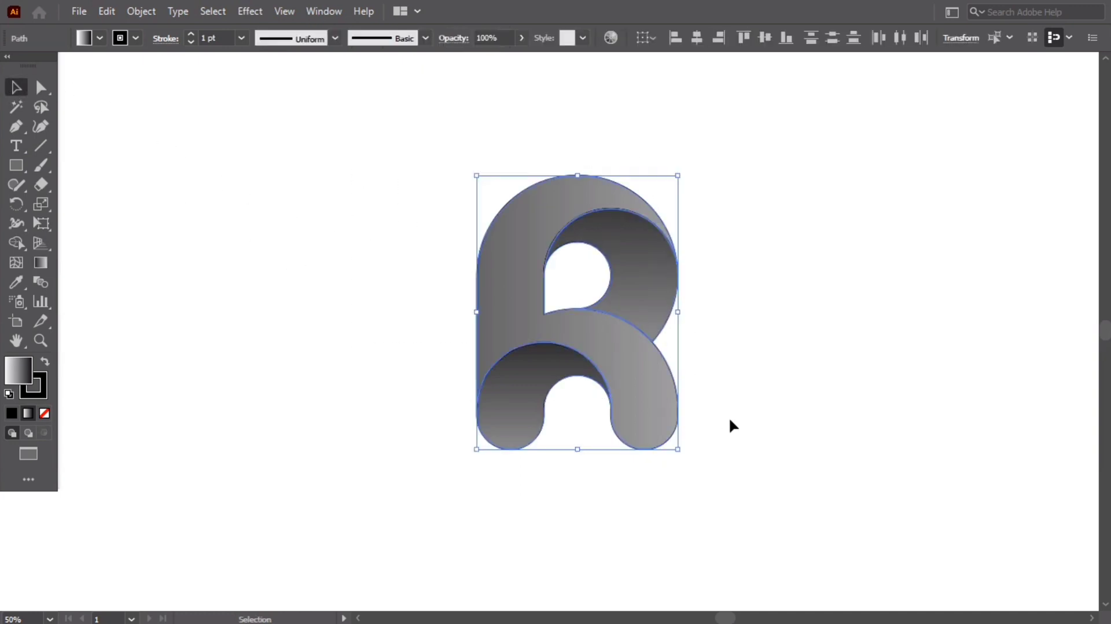
click(135, 38)
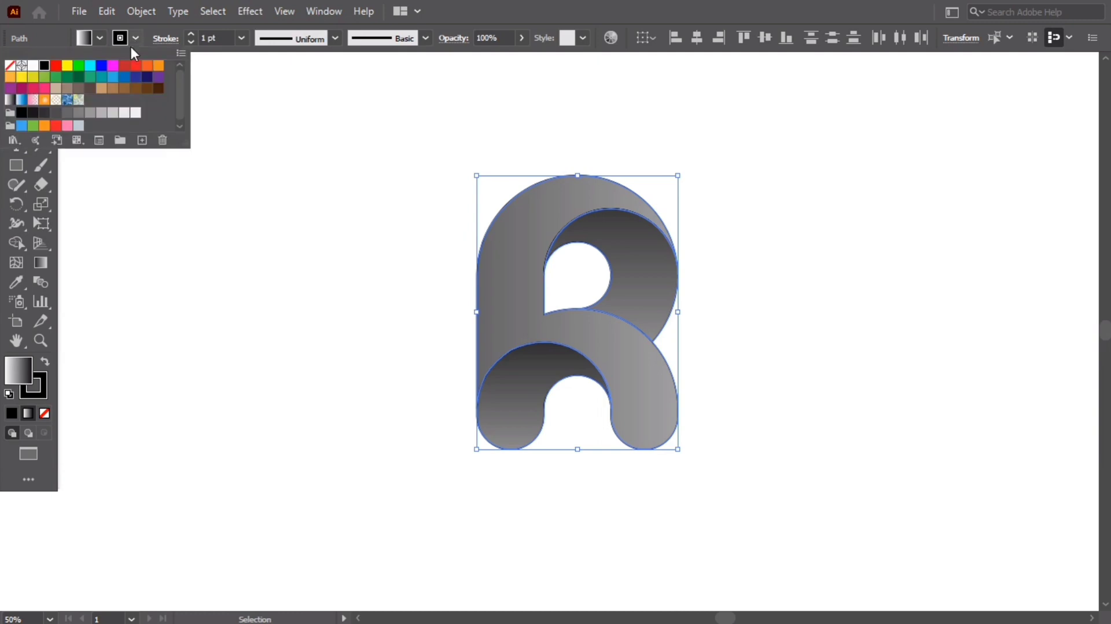
click(10, 65)
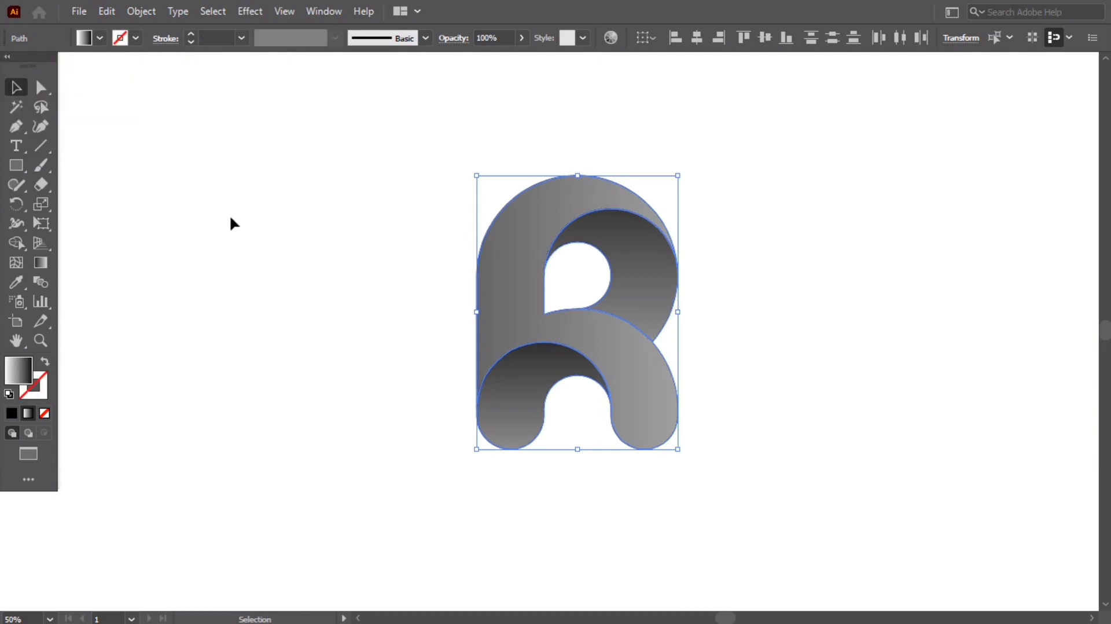
right_click(230, 215)
click(302, 317)
click(262, 271)
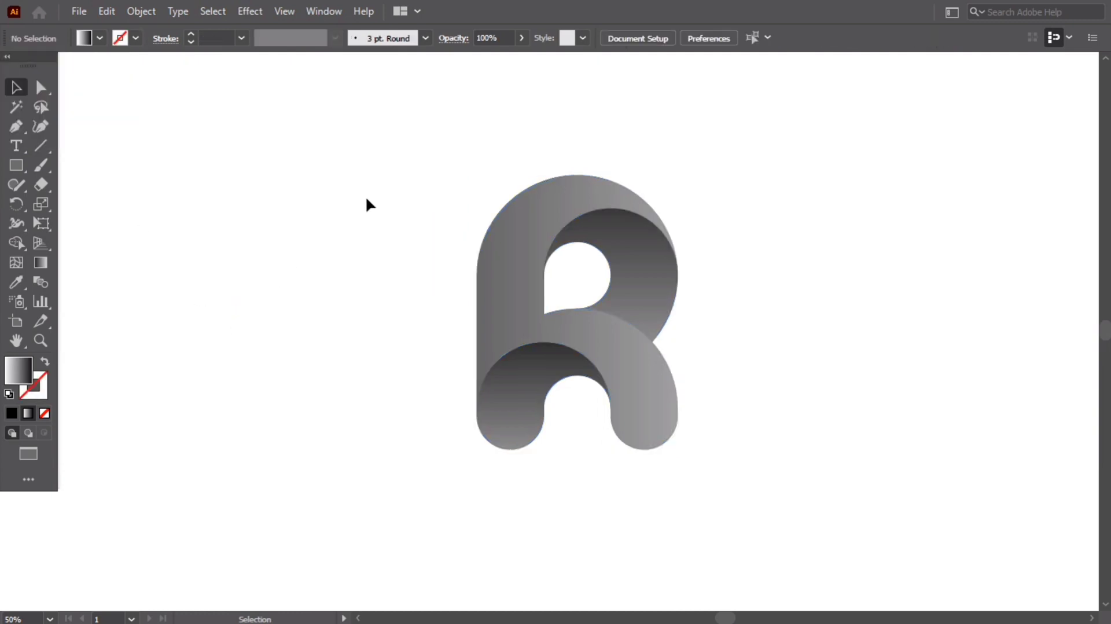
- Select the R group, open the Gems and Jewels gradient swatch library, and place it beside the letter
drag(366, 198, 686, 431)
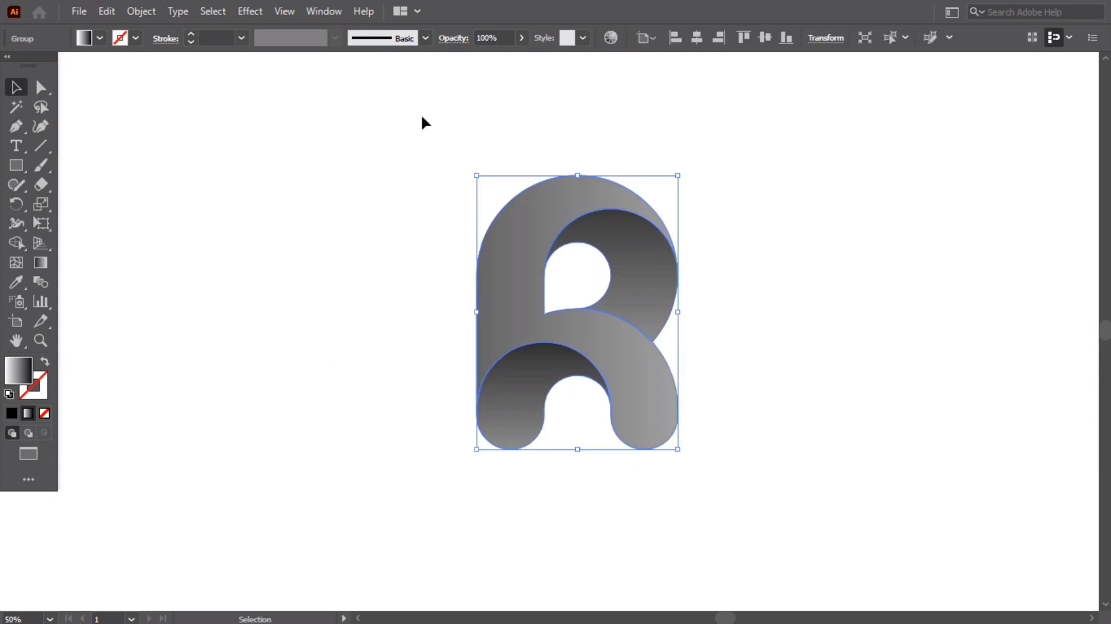
click(317, 12)
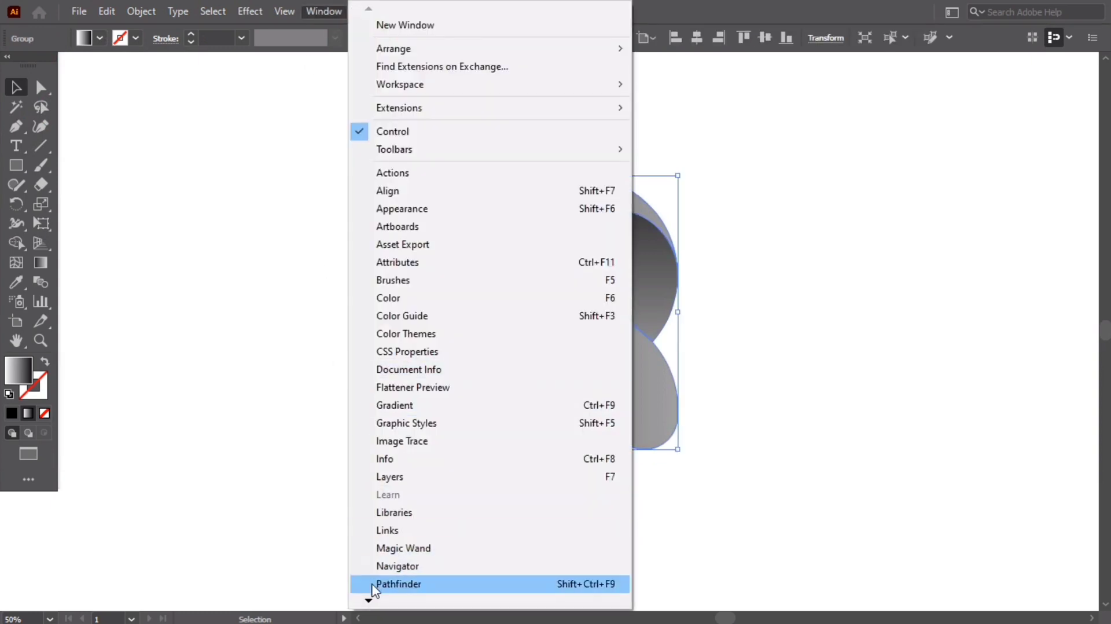
mouse_move(369, 602)
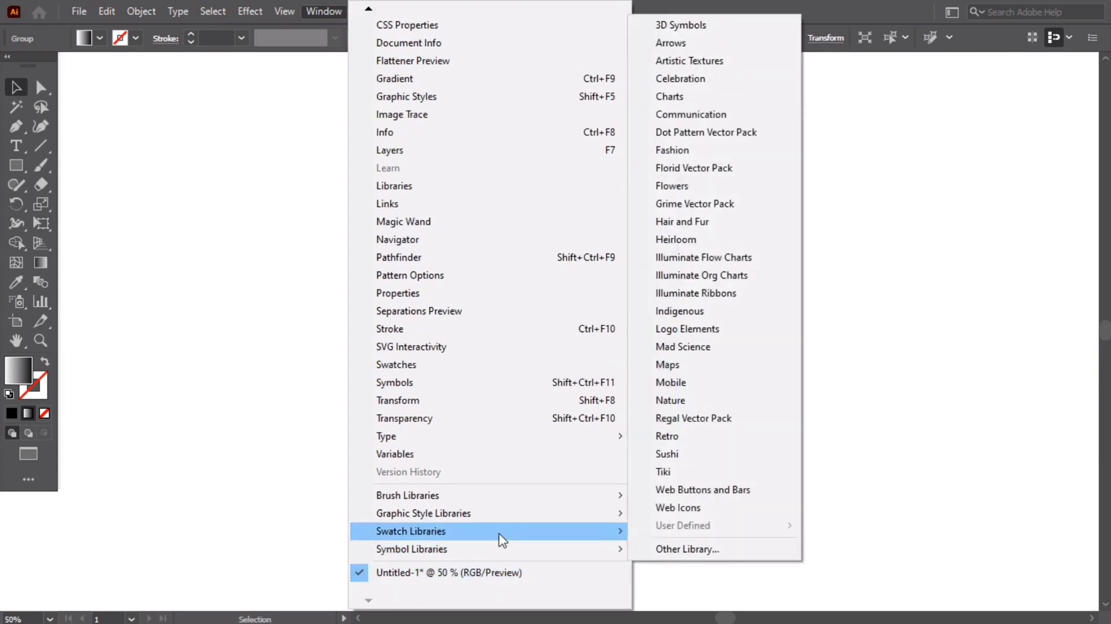
mouse_move(503, 538)
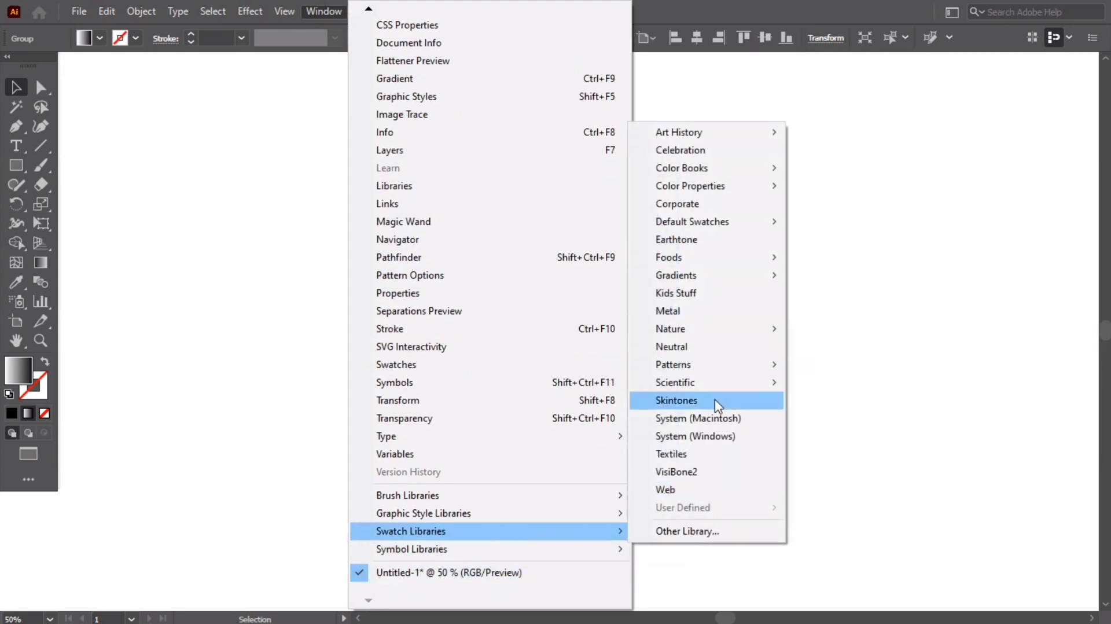
mouse_move(734, 278)
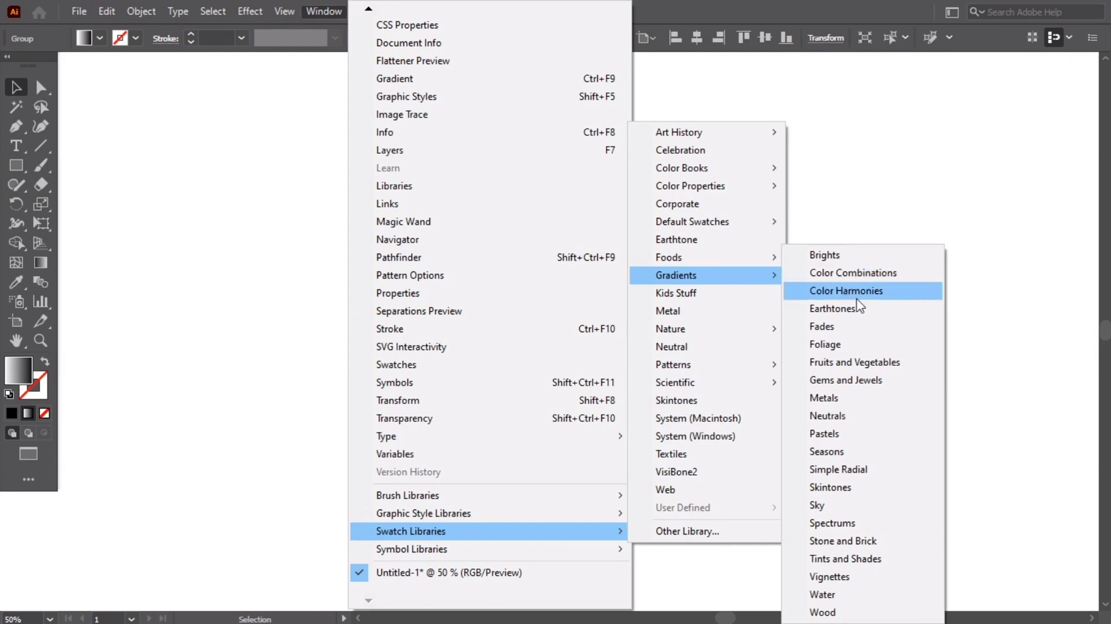
click(894, 390)
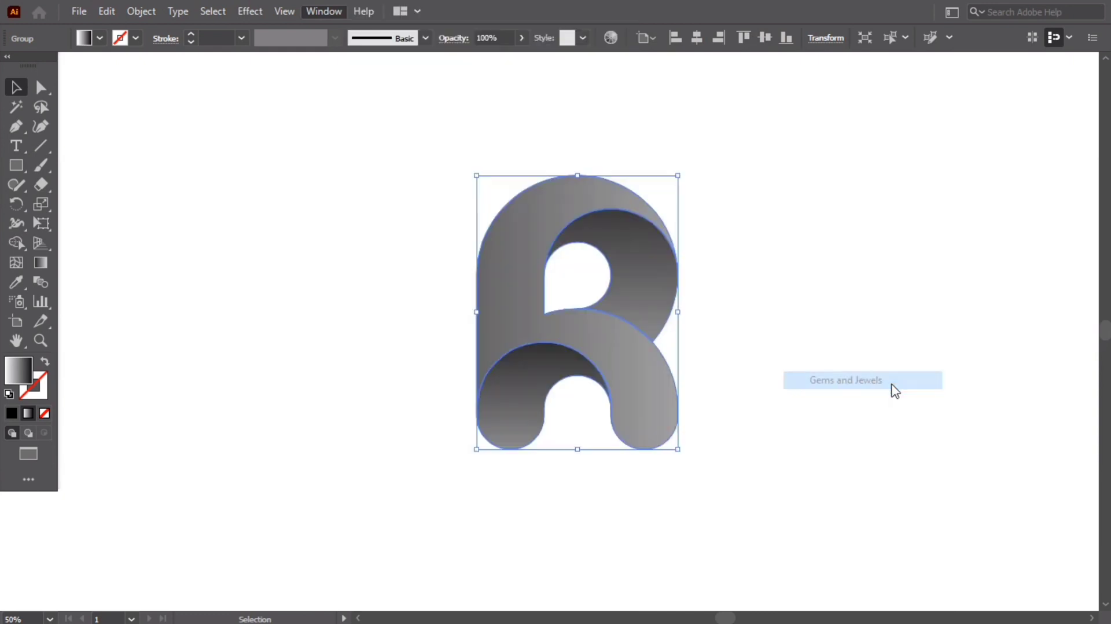
drag(539, 258, 883, 145)
- Advance through the gradient swatch libraries to Sky and fill the R with the Sky 19 gradient
click(861, 253)
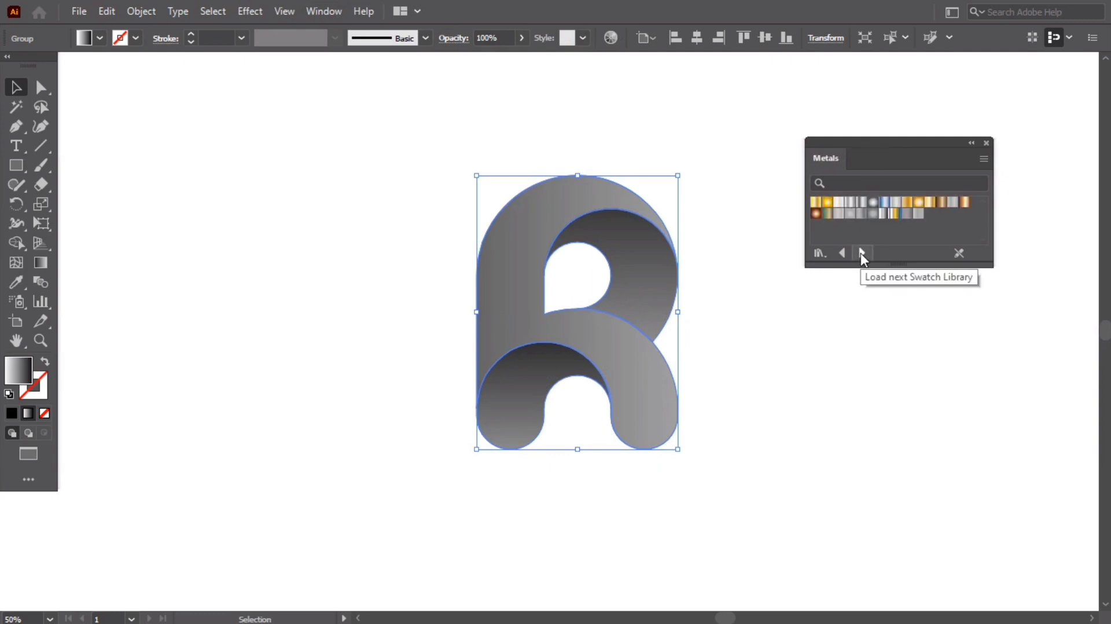
click(861, 253)
click(861, 253)
click(862, 253)
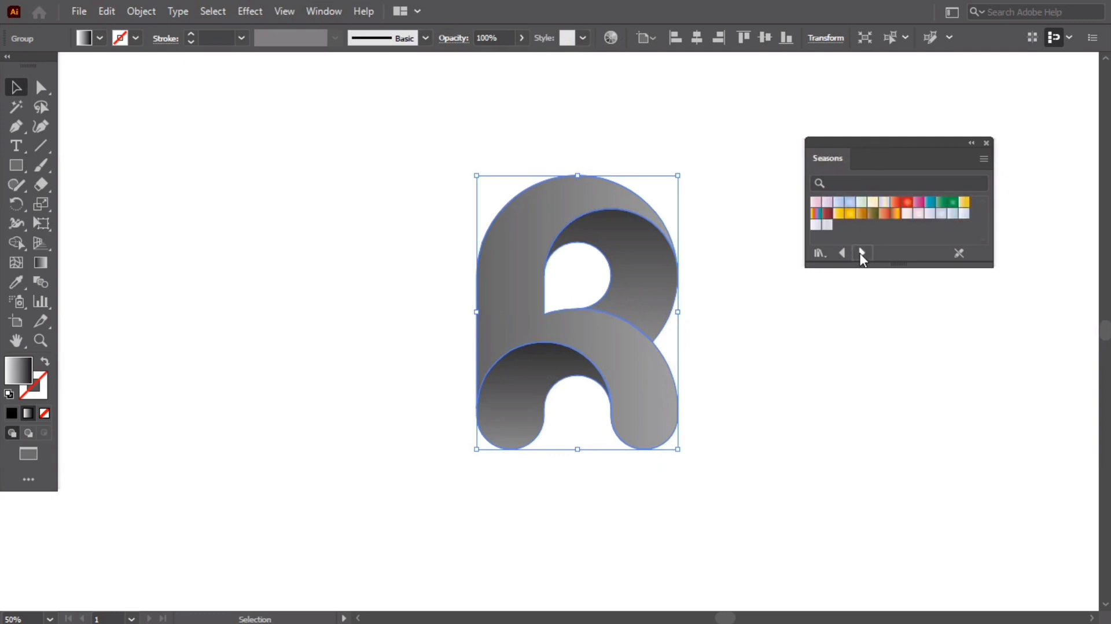
click(861, 253)
click(862, 253)
click(862, 254)
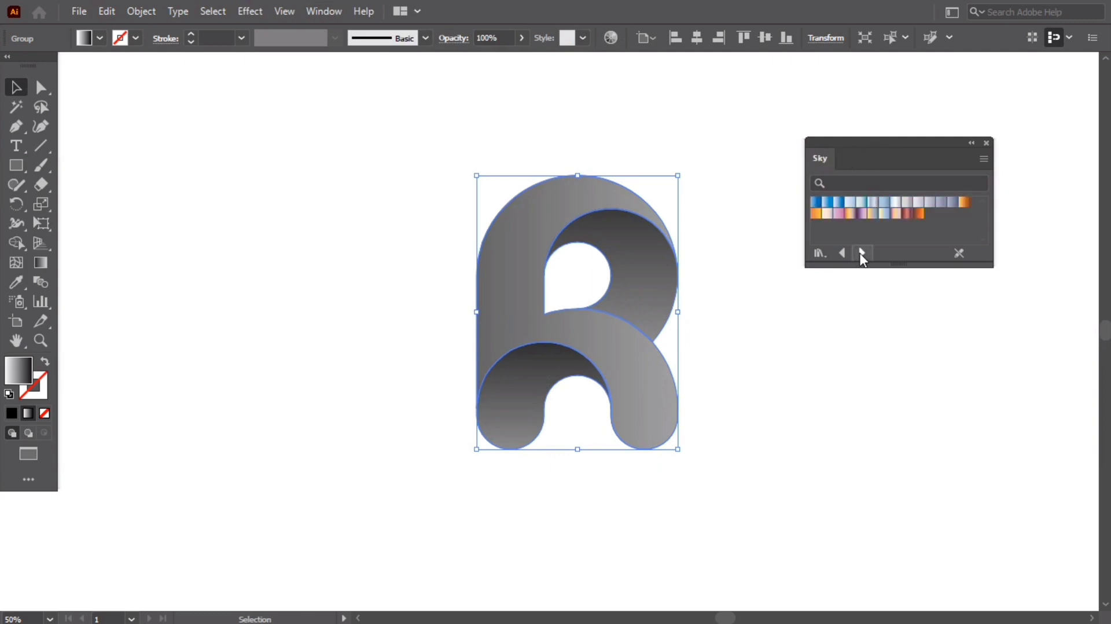
click(861, 214)
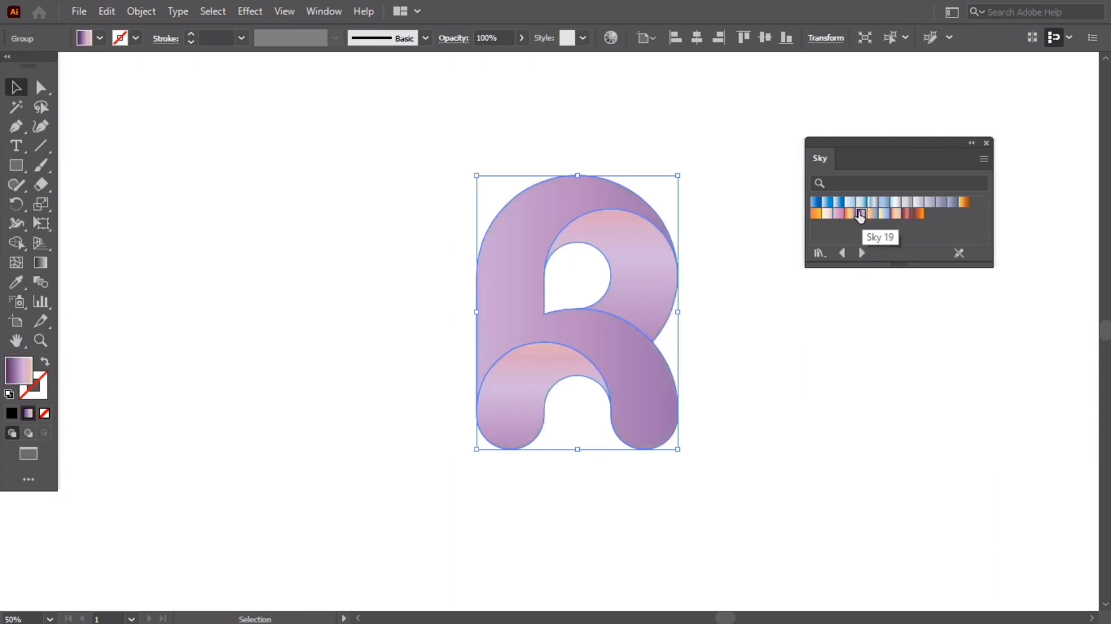
- Show the gradient settings below the Sky swatches and reverse the purple gradient on the R group
click(316, 13)
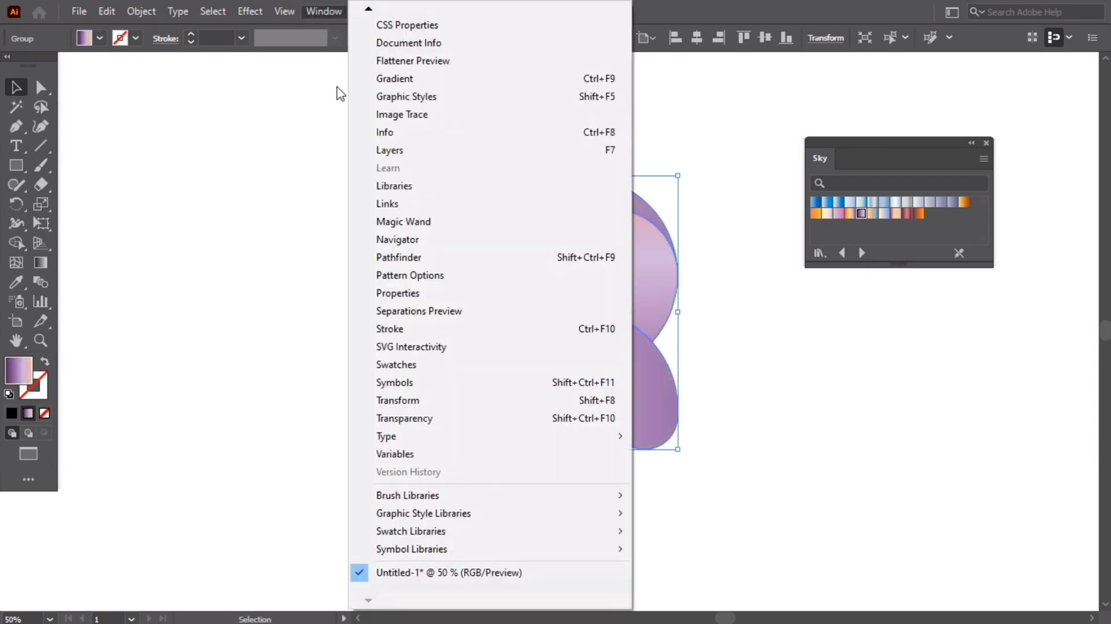
click(434, 79)
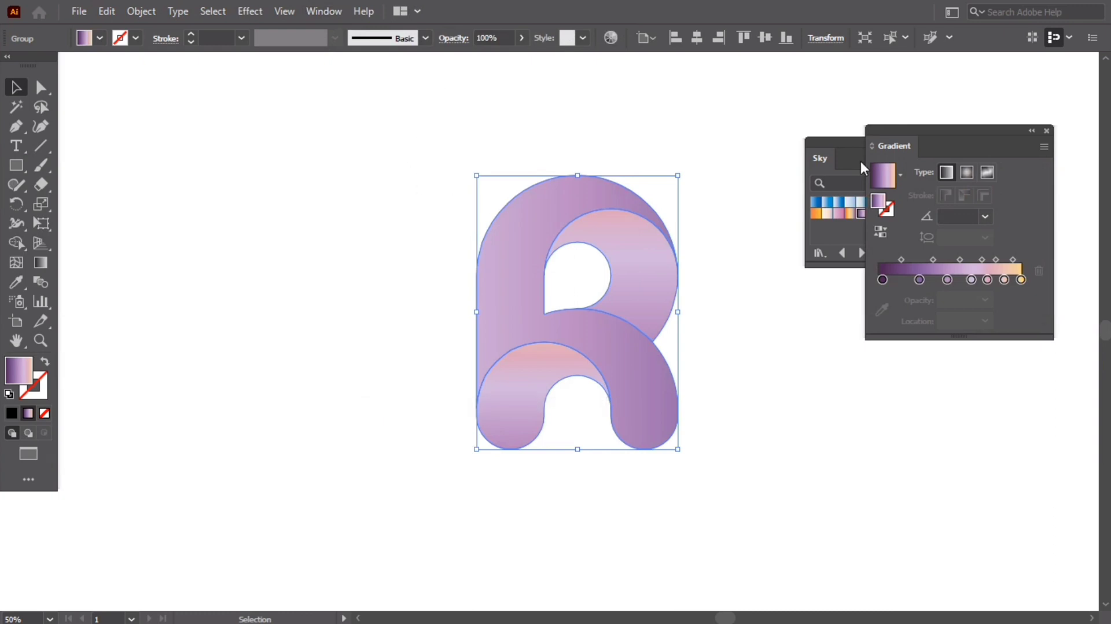
drag(947, 130, 956, 292)
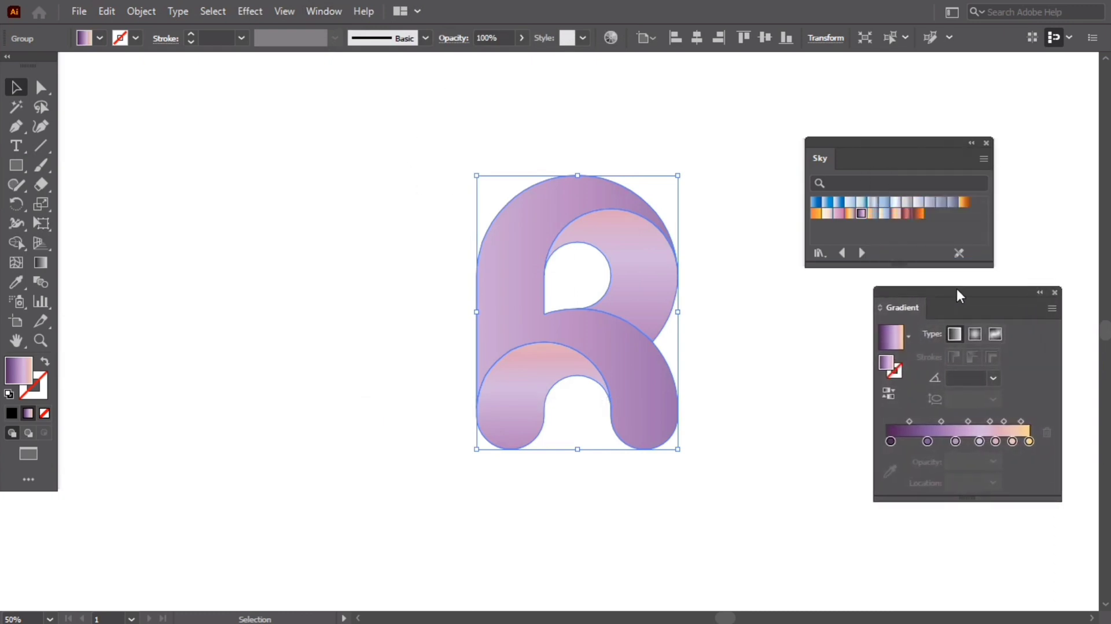
click(888, 394)
click(770, 328)
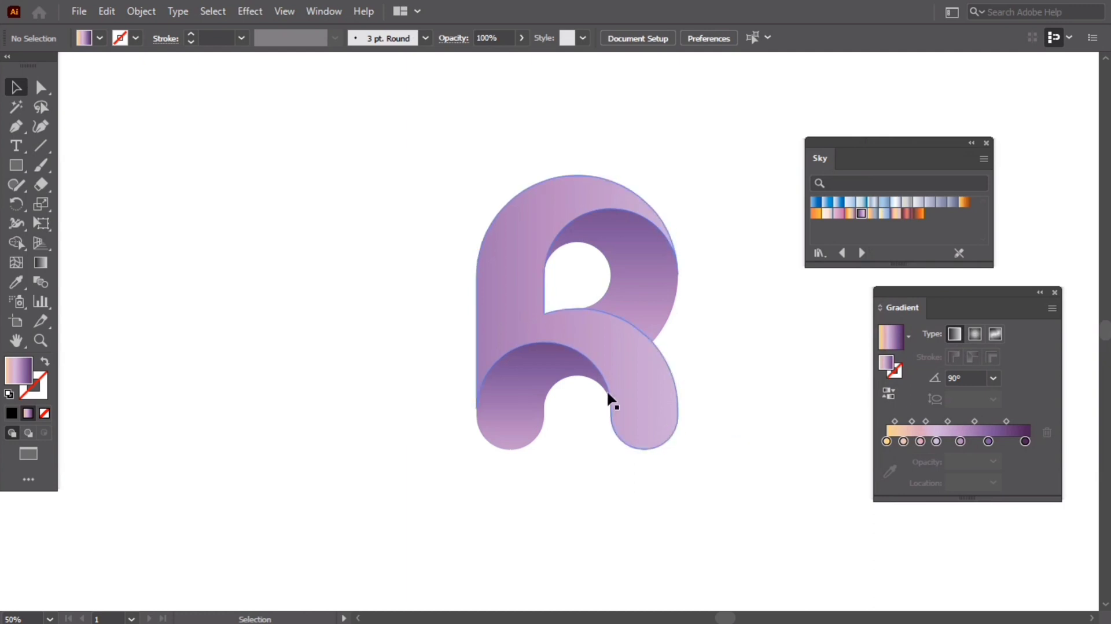
- Fill the R group with the dark brown-to-orange Sky gradient and reverse its direction
drag(490, 359, 664, 495)
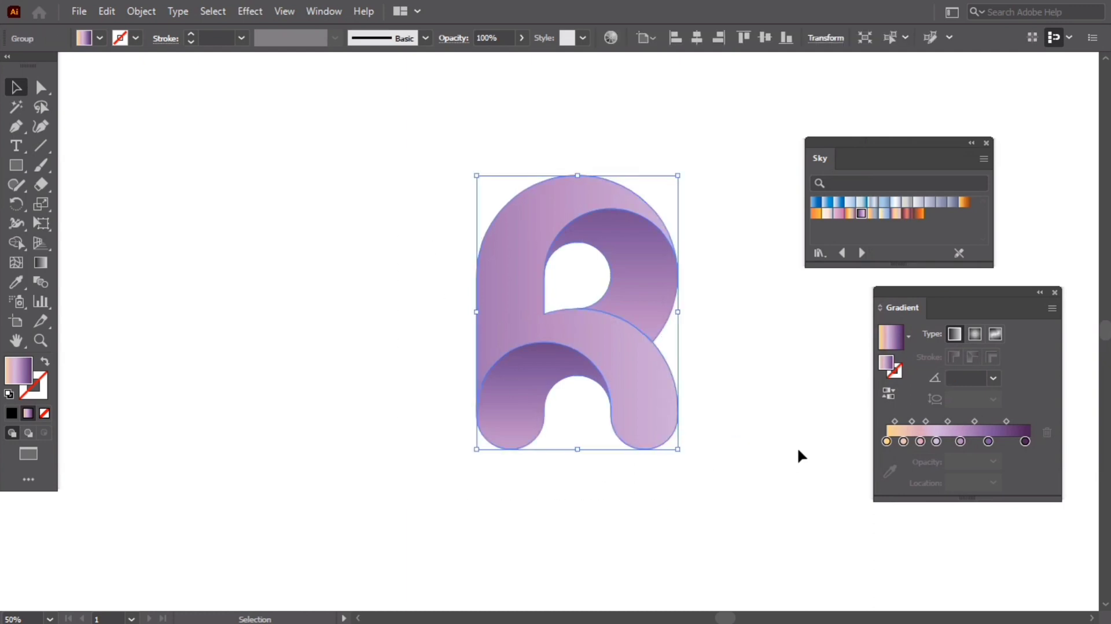
click(918, 214)
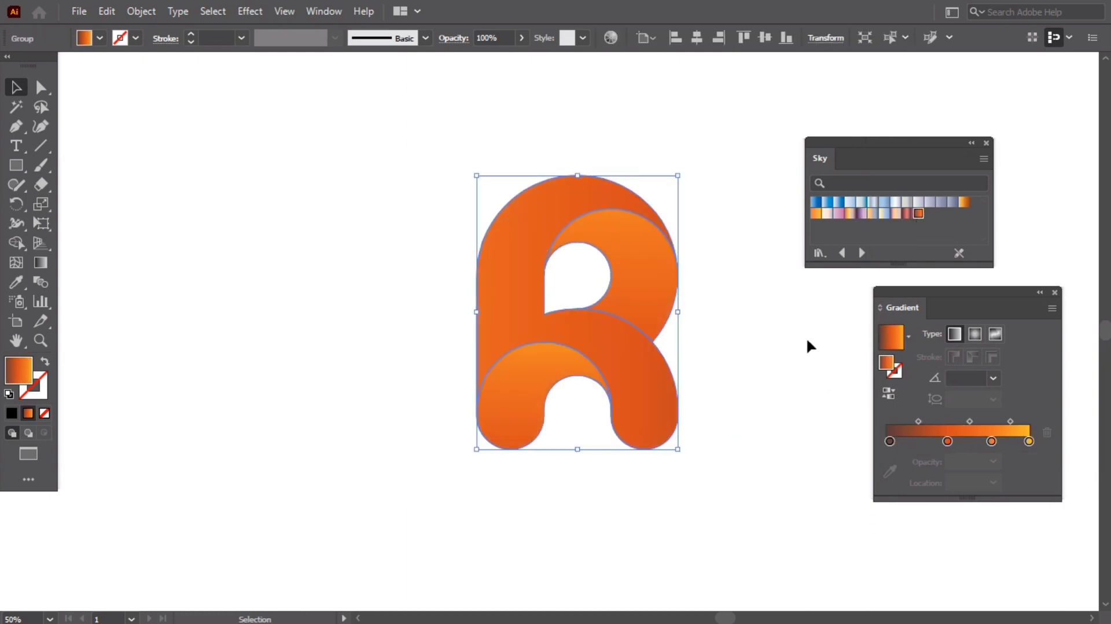
click(890, 392)
click(782, 334)
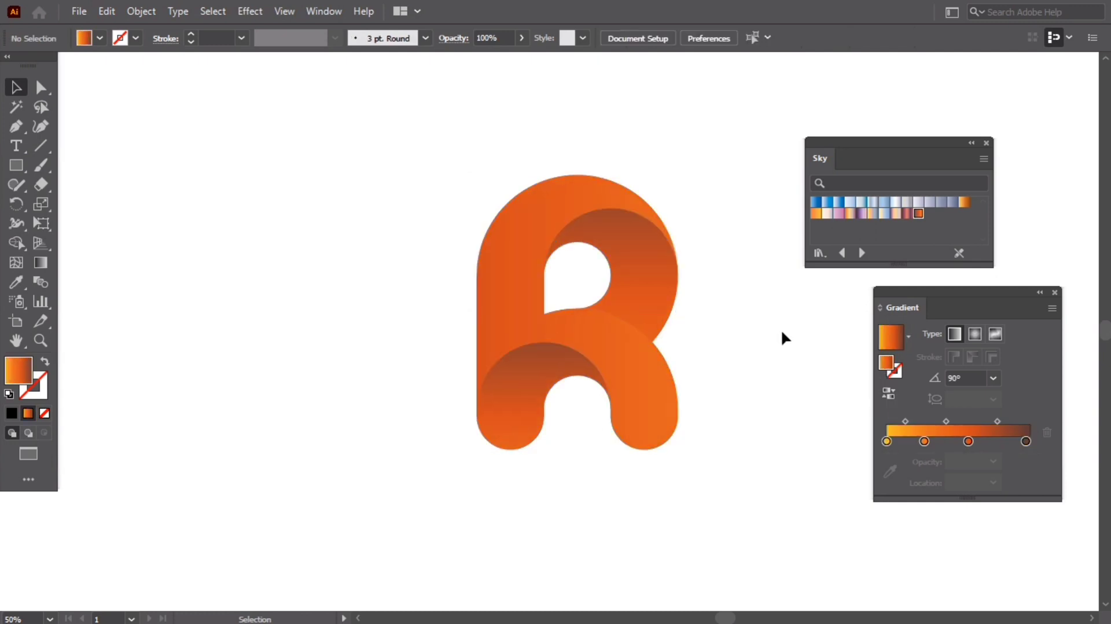
- Fill the R group with the first blue gradient in the Sky library
drag(504, 360, 662, 460)
click(815, 201)
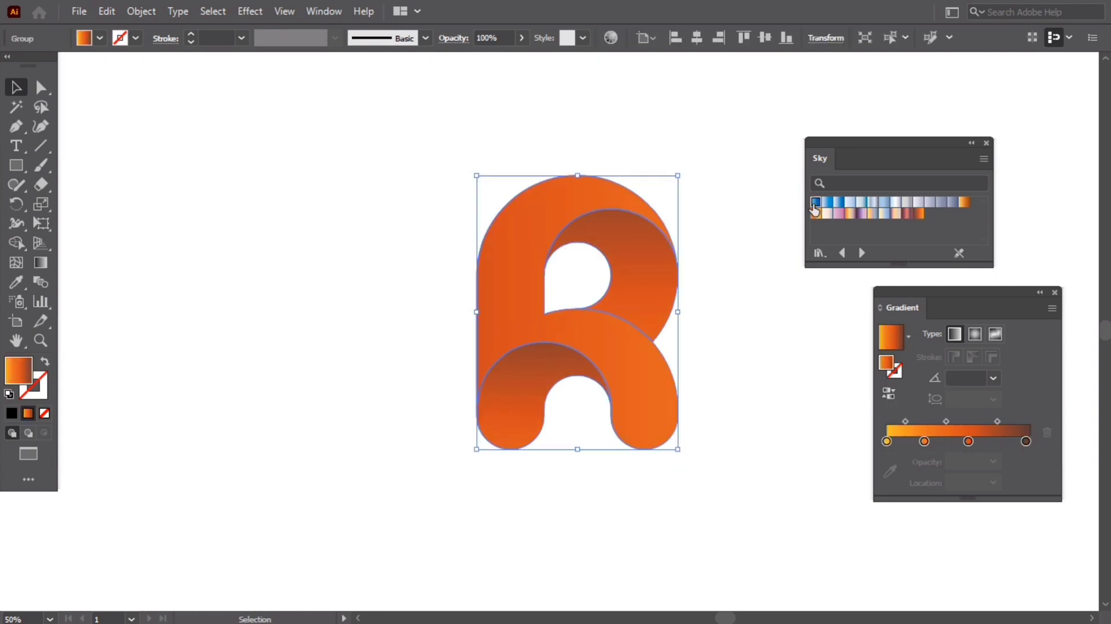
click(771, 382)
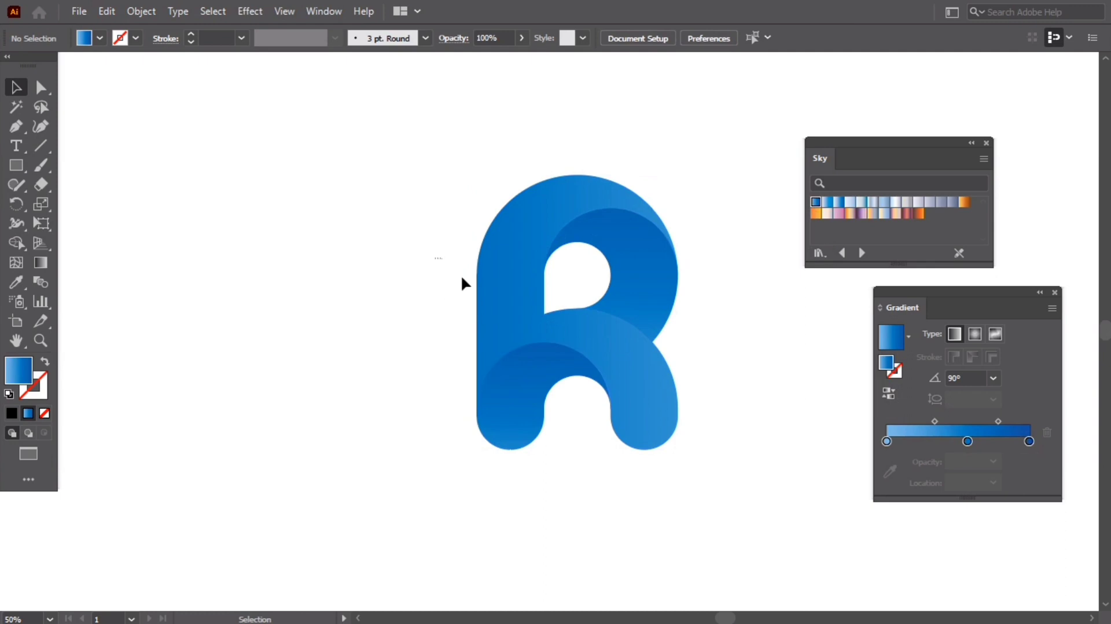
- Fill the R group with the orange-to-purple Sky gradient and try reversing its direction
drag(462, 279, 703, 451)
click(850, 214)
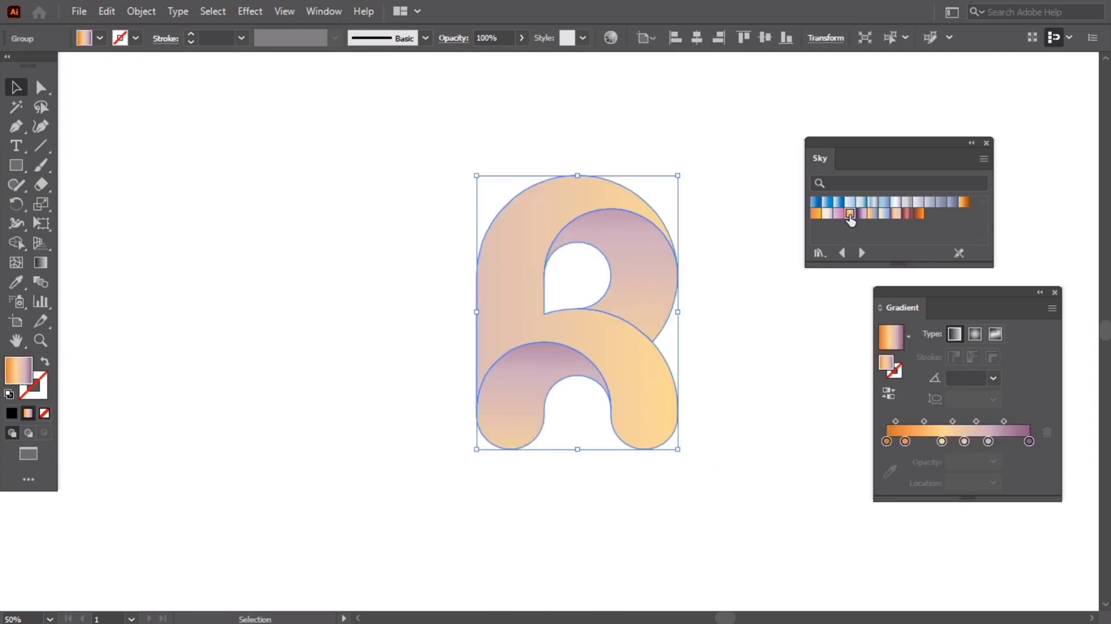
click(892, 395)
click(892, 396)
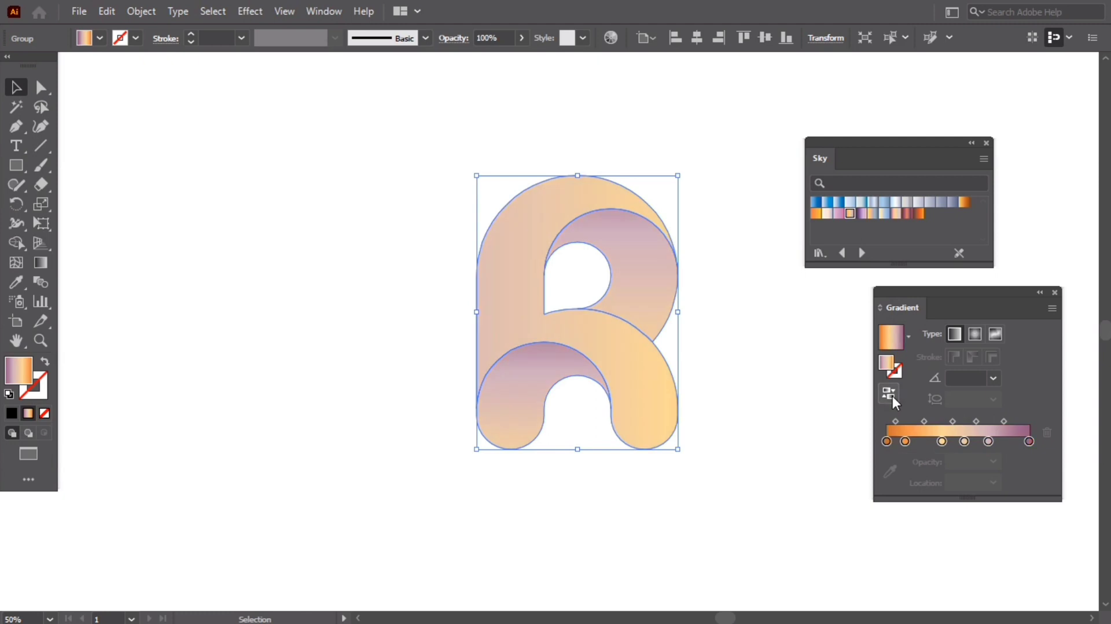
- Fill the R group with the maroon-and-coral Sky gradient, then close the gradient settings and the Sky library
click(908, 215)
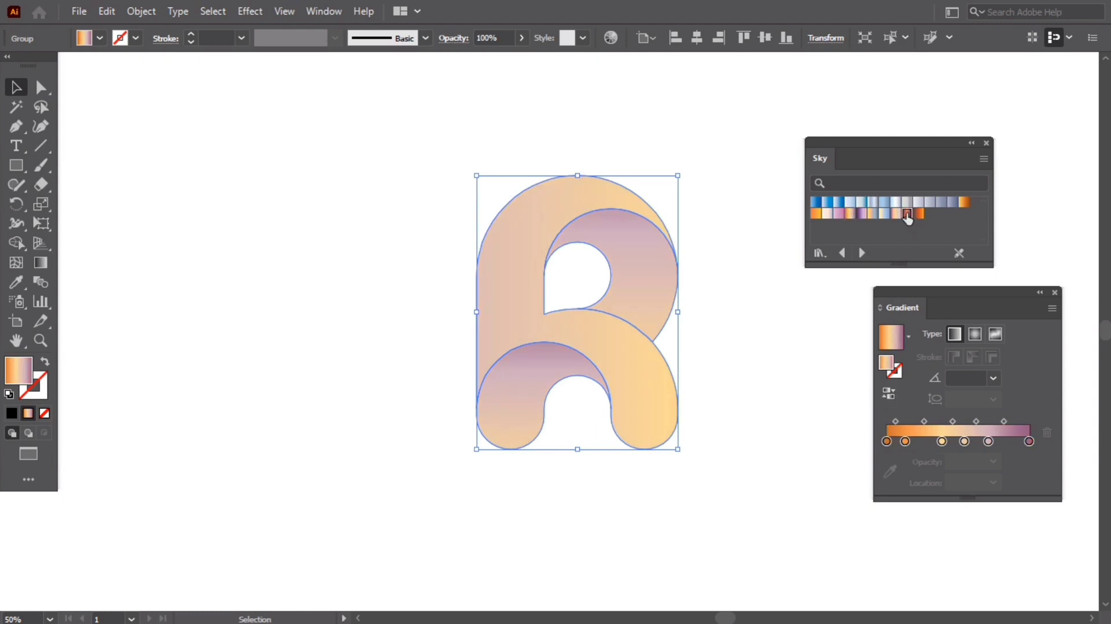
click(807, 362)
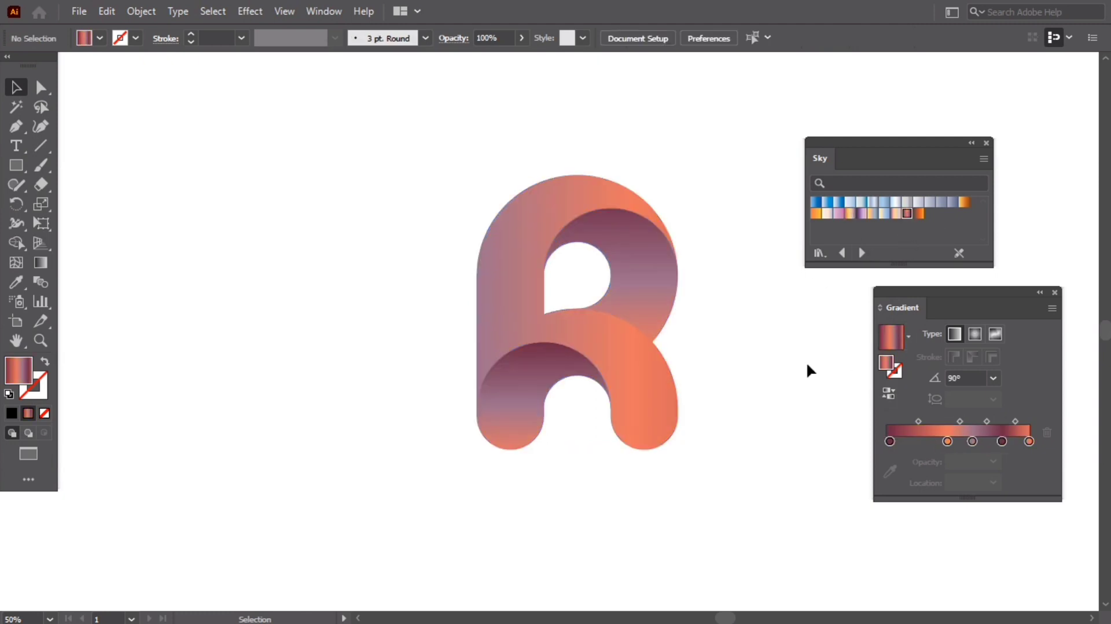
click(1055, 292)
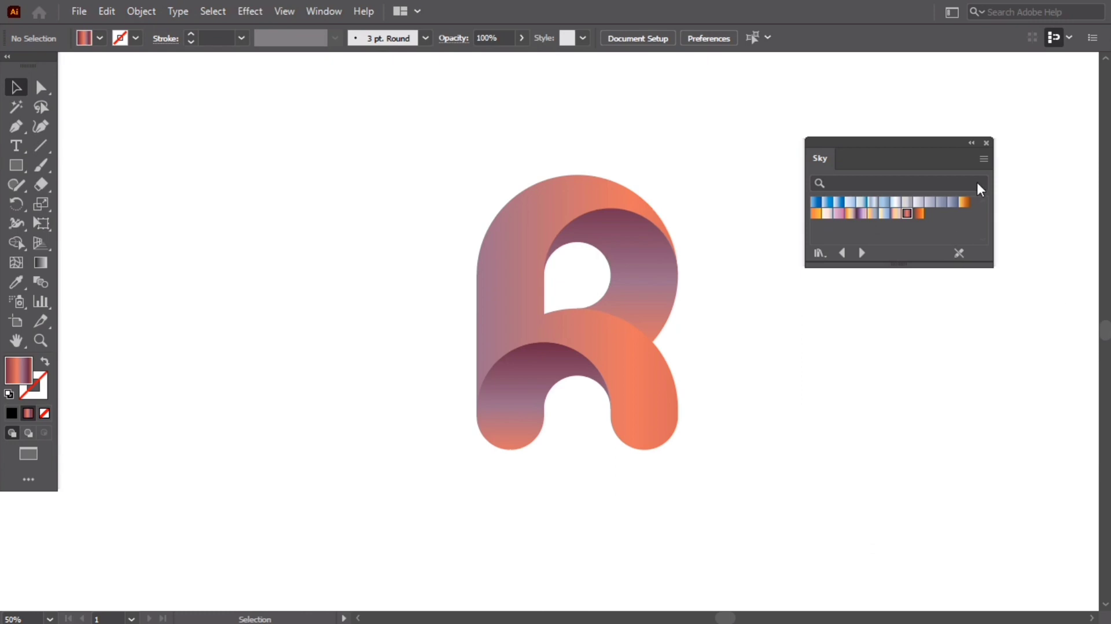
click(986, 143)
- Duplicate the gradient R and arrange the original and its copy side by side with a wide gap
drag(426, 208, 606, 364)
drag(610, 360, 337, 355)
drag(602, 363, 786, 360)
drag(314, 375, 403, 375)
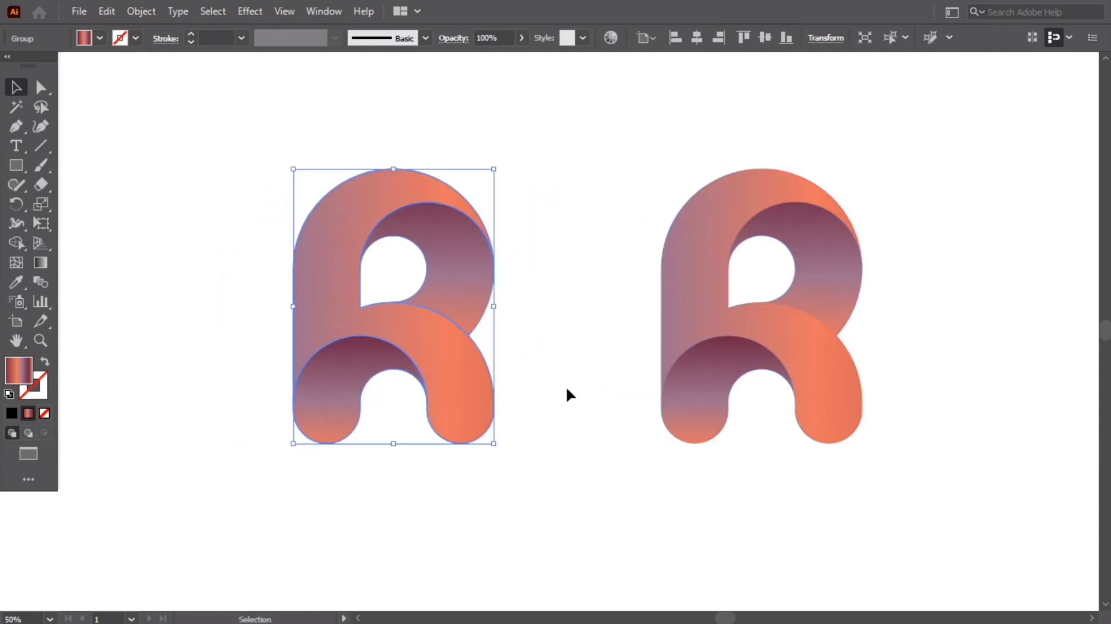
- Remove the fill from the right-hand R copy, leaving only its outlines
drag(625, 248, 793, 365)
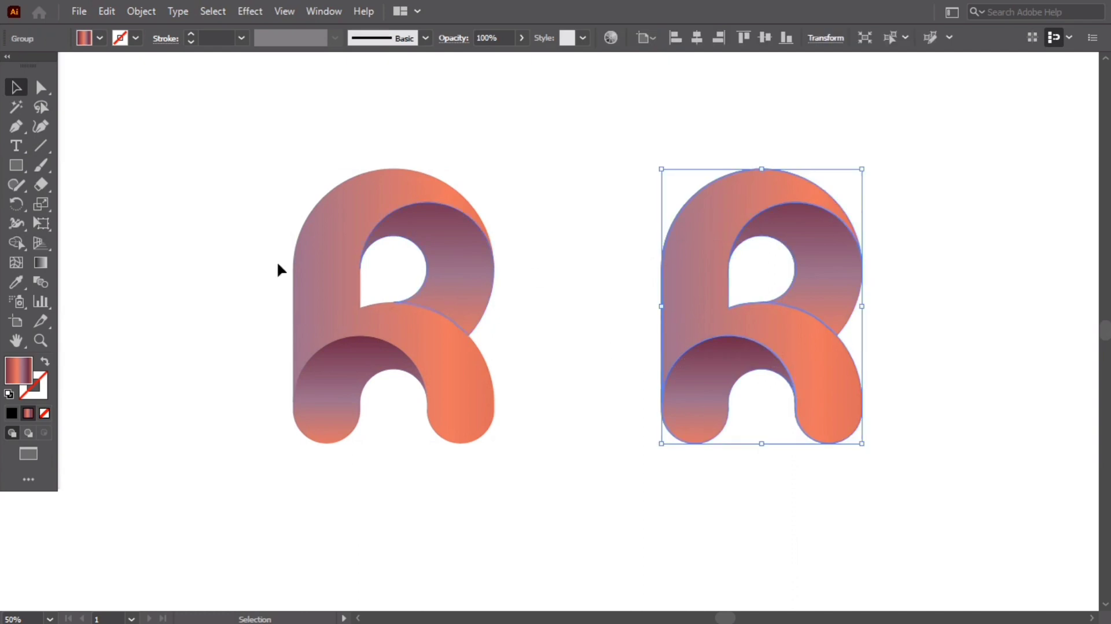
click(100, 37)
click(9, 66)
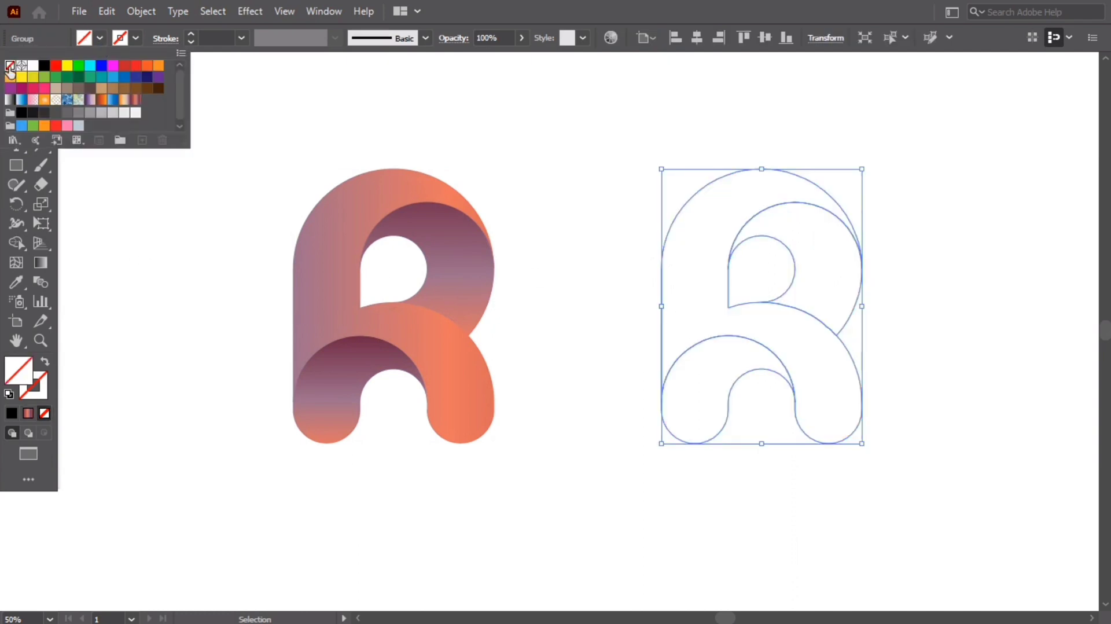
- Give the unfilled R copy a black stroke and increase its weight to 37 pt
click(227, 36)
text(10)
key(Return)
key(Up)
key(Up)
key(Up)
key(Up)
key(Up)
key(Up)
key(Up)
key(Up)
key(Up)
key(Up)
key(Up)
key(Up)
key(Up)
key(Up)
key(Up)
key(Up)
key(Up)
key(Up)
key(Up)
key(Up)
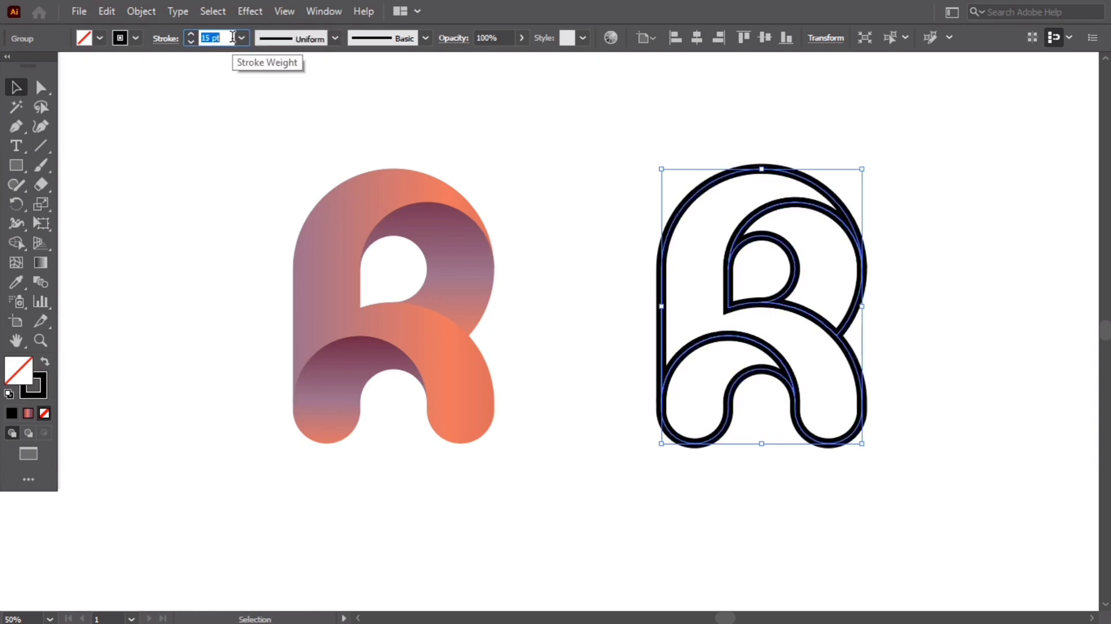
key(Up)
key(Up)
key(Up)
key(Up)
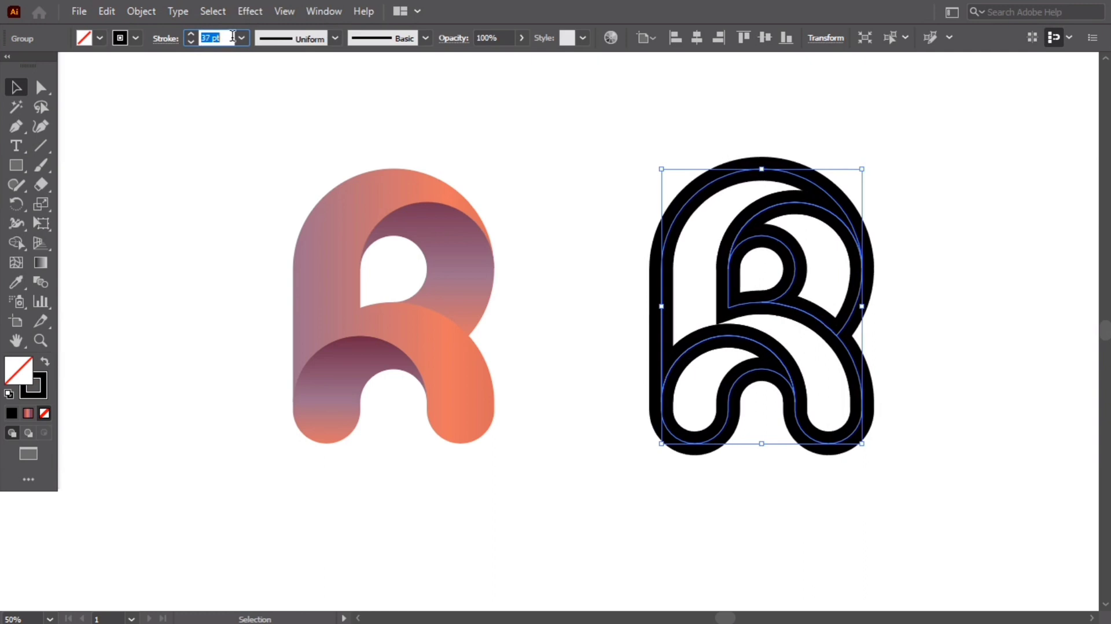
- Expand the fill and stroke of the outlined R into filled shapes
click(140, 11)
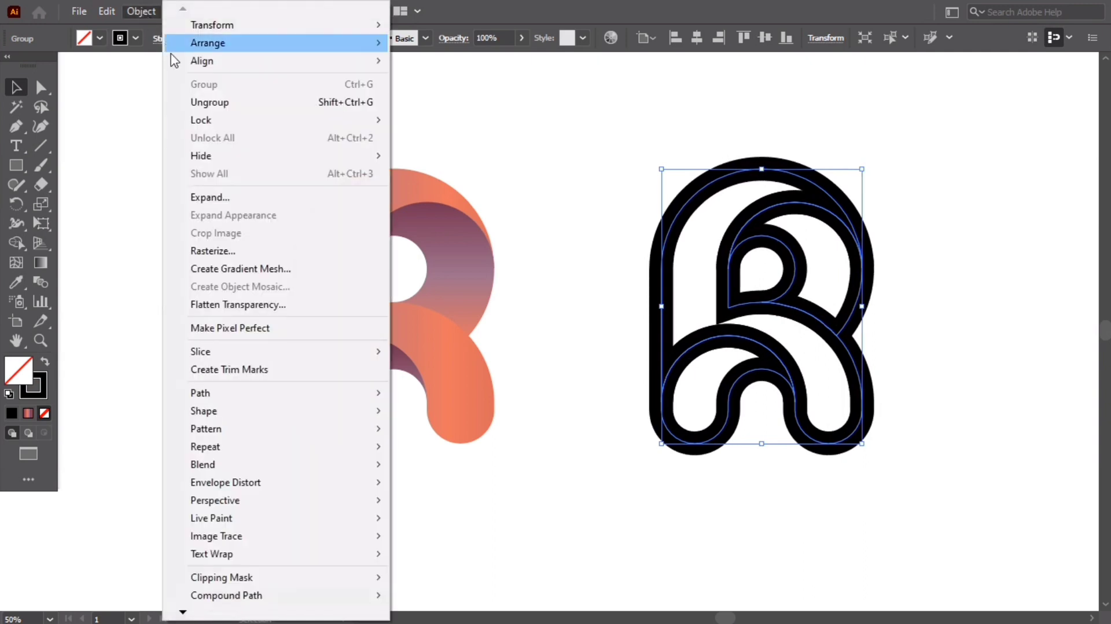
click(243, 198)
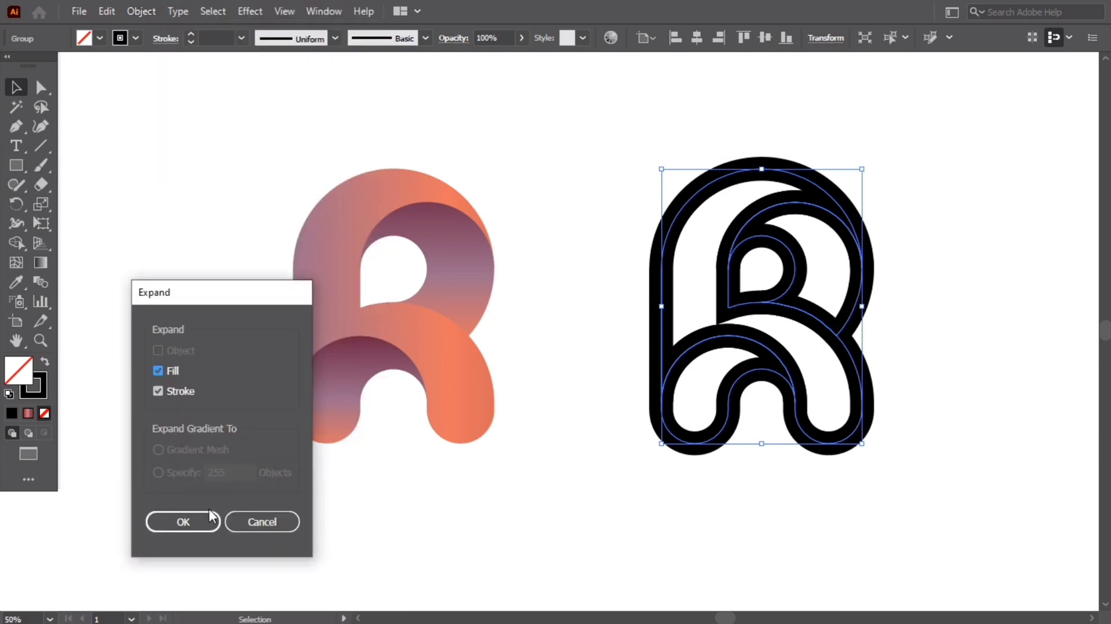
click(204, 524)
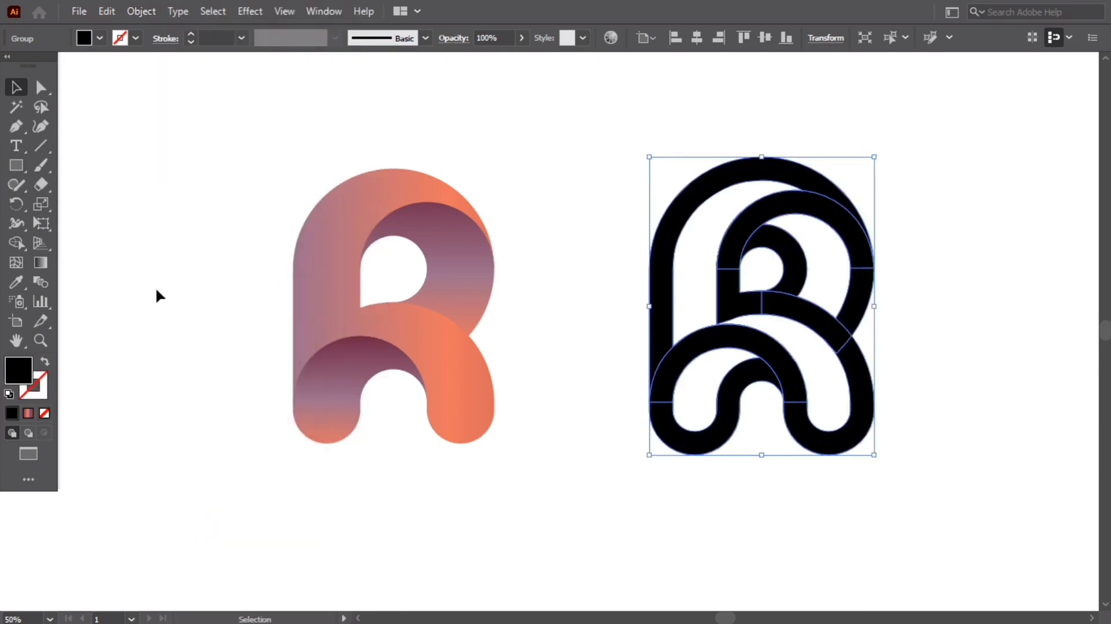
- Unite the expanded black R outlines into one compound shape with Pathfinder and deselect it
click(320, 12)
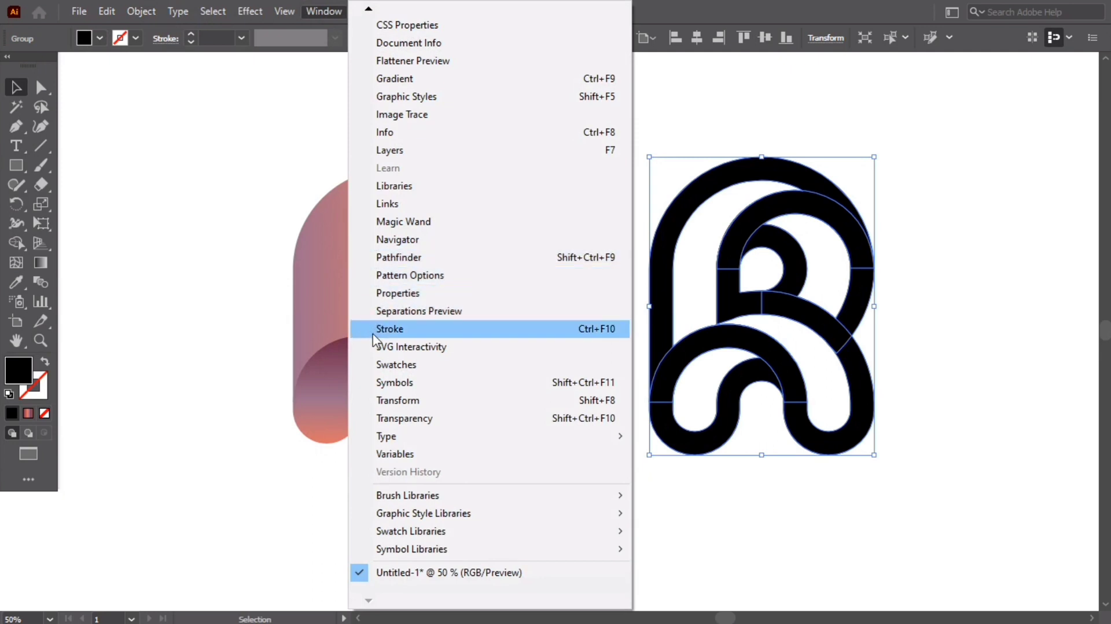
click(475, 260)
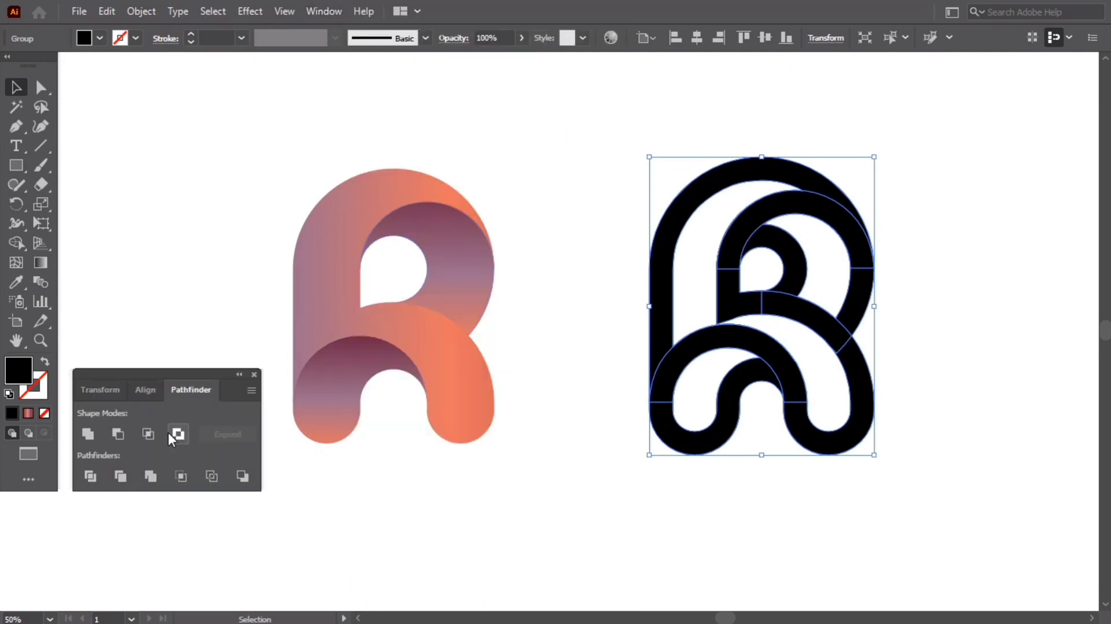
click(88, 433)
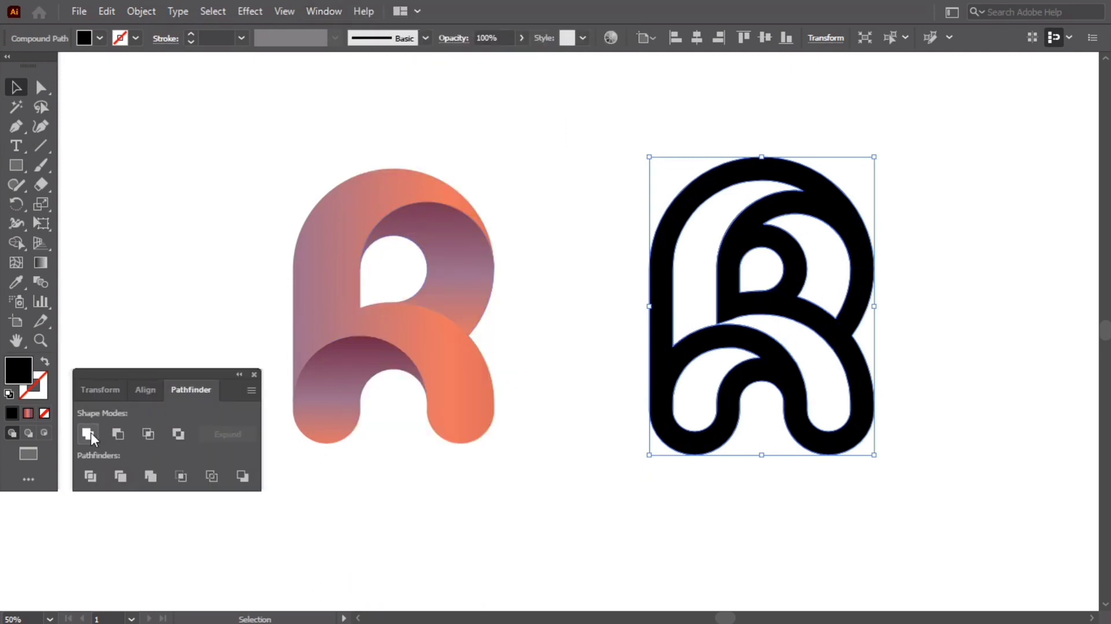
click(253, 373)
click(194, 188)
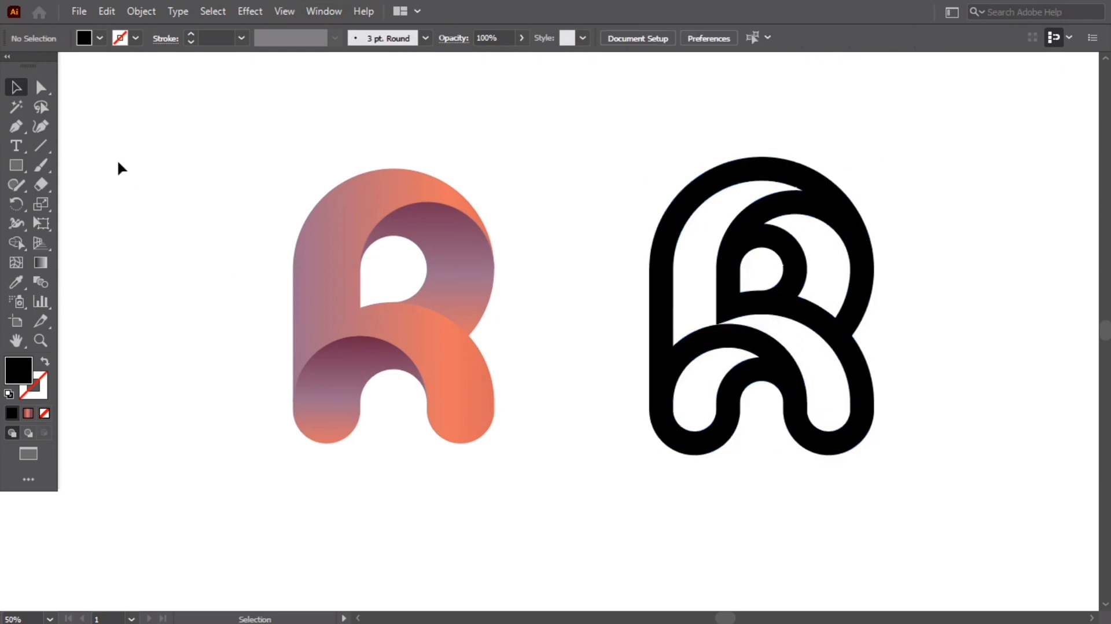